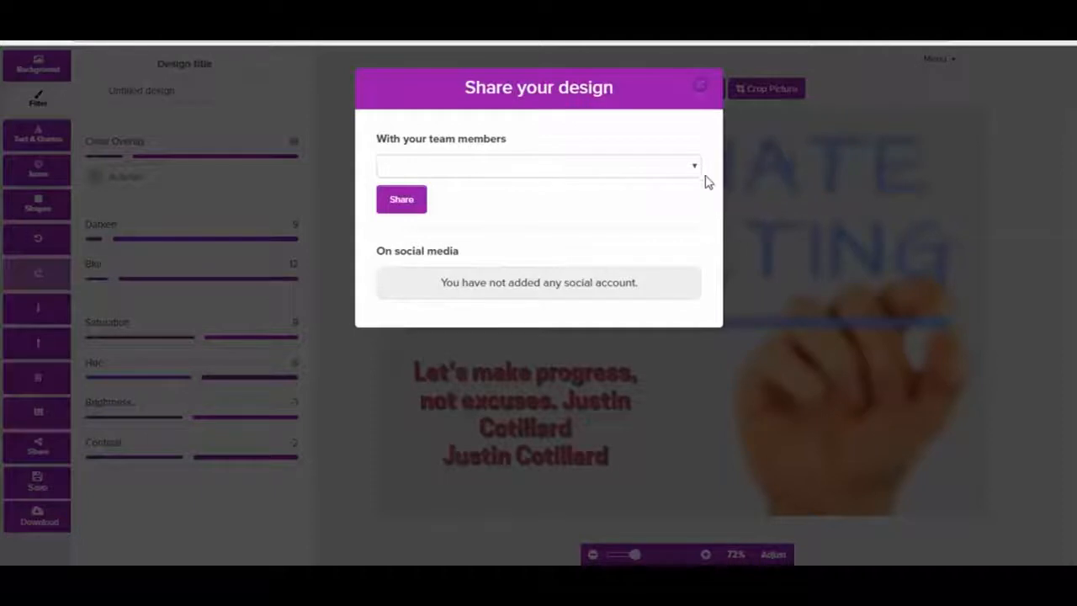
# Step: Look at the options for sharing the design with team members and on social media, and close the sharing dialog
pyautogui.click(695, 171)
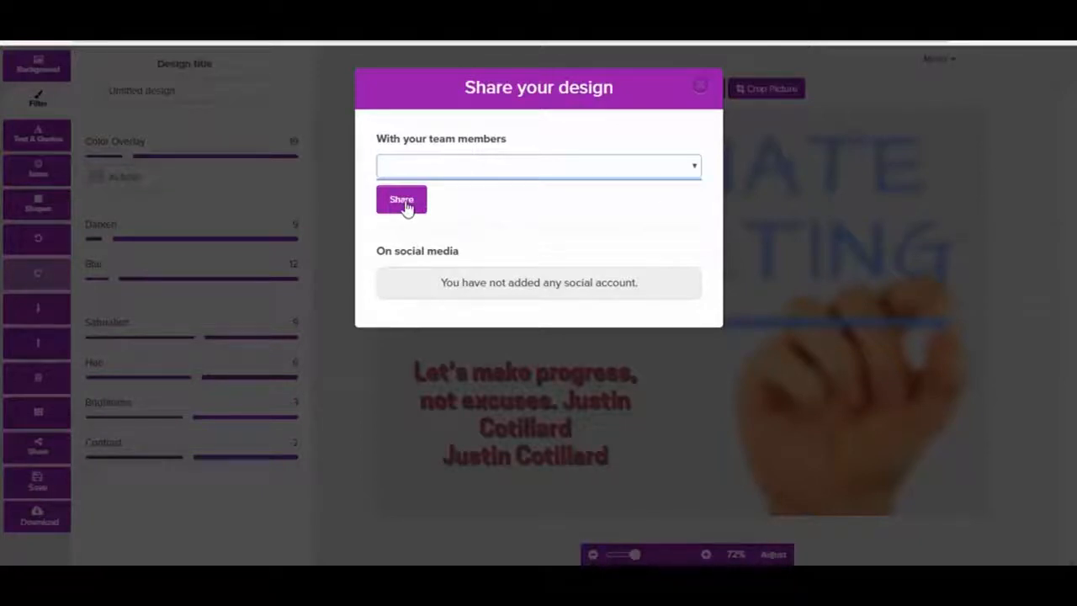
pyautogui.click(468, 219)
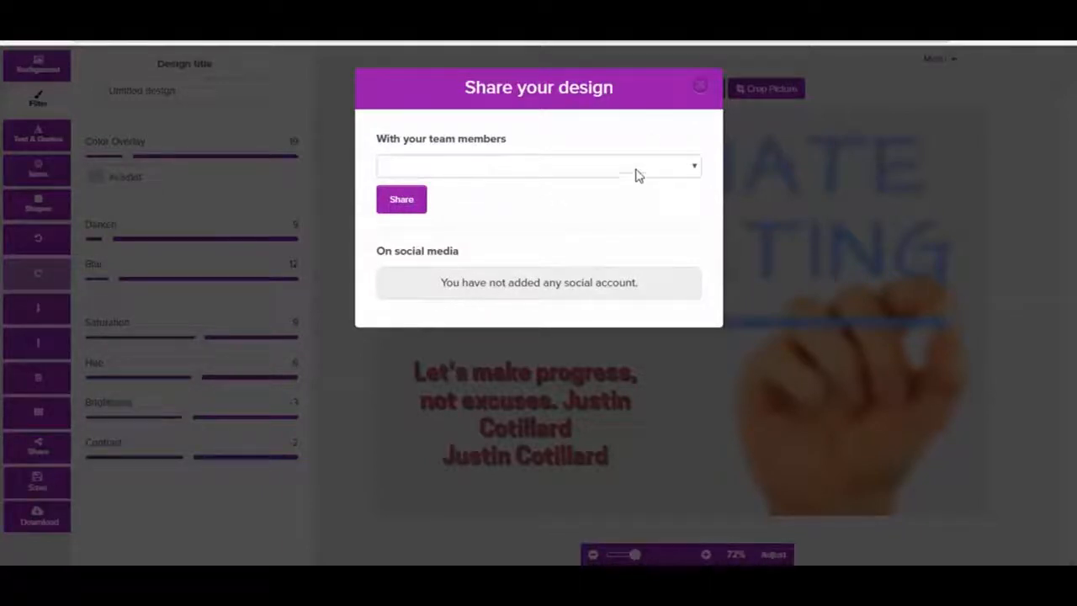
pyautogui.click(700, 87)
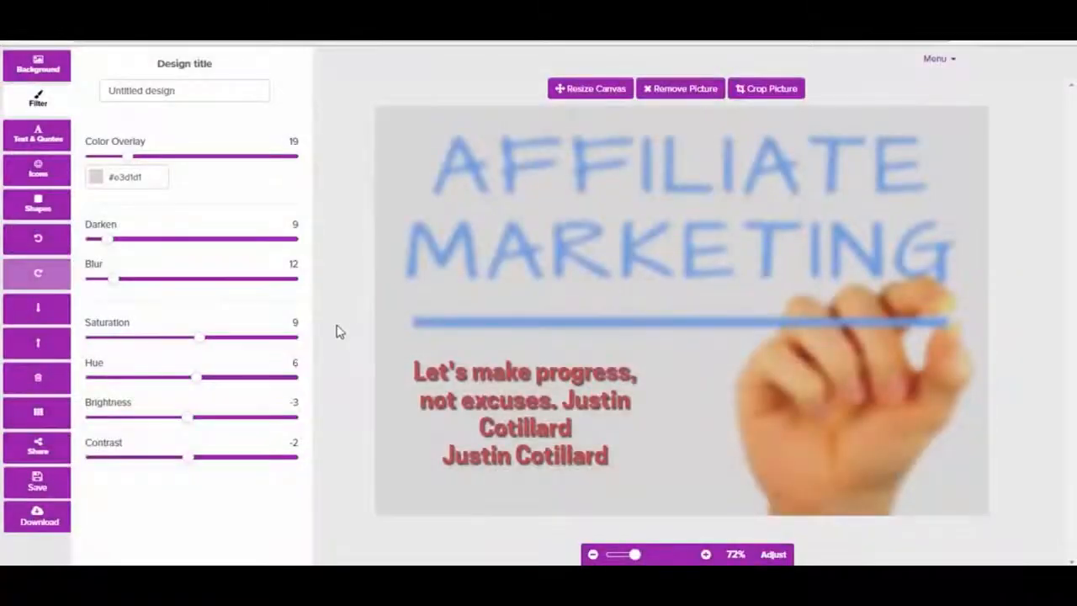
# Step: Check the save options and the available download formats for the affiliate marketing design
pyautogui.click(37, 484)
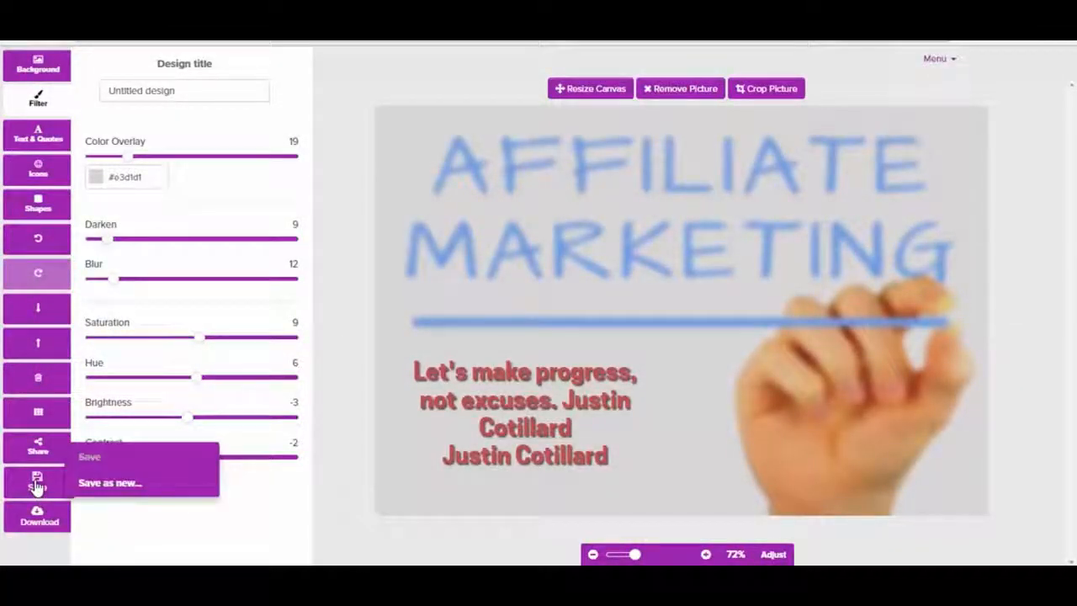
pyautogui.click(38, 525)
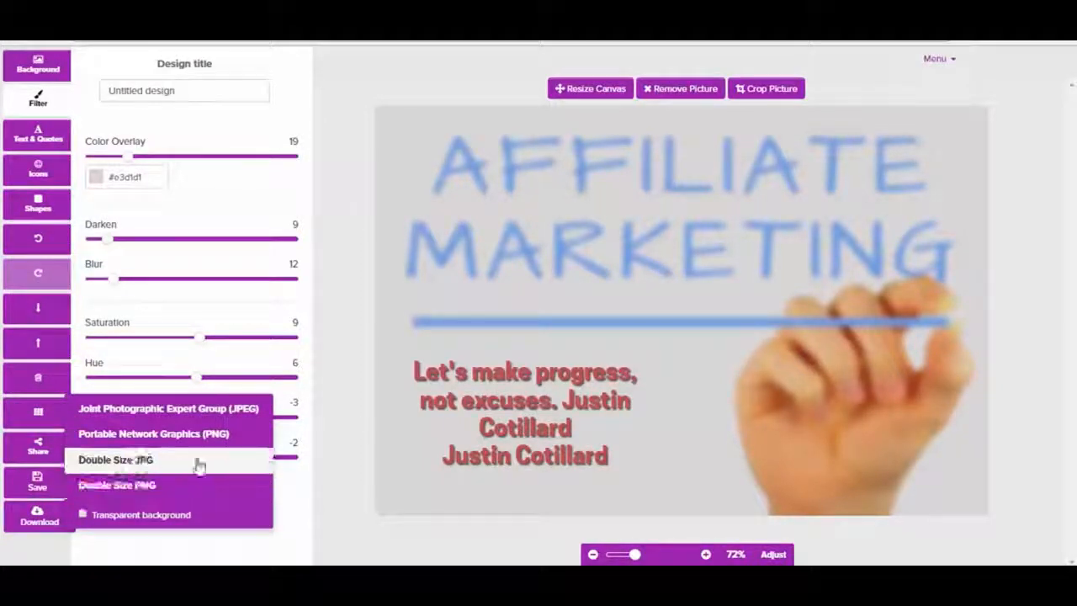
pyautogui.click(334, 421)
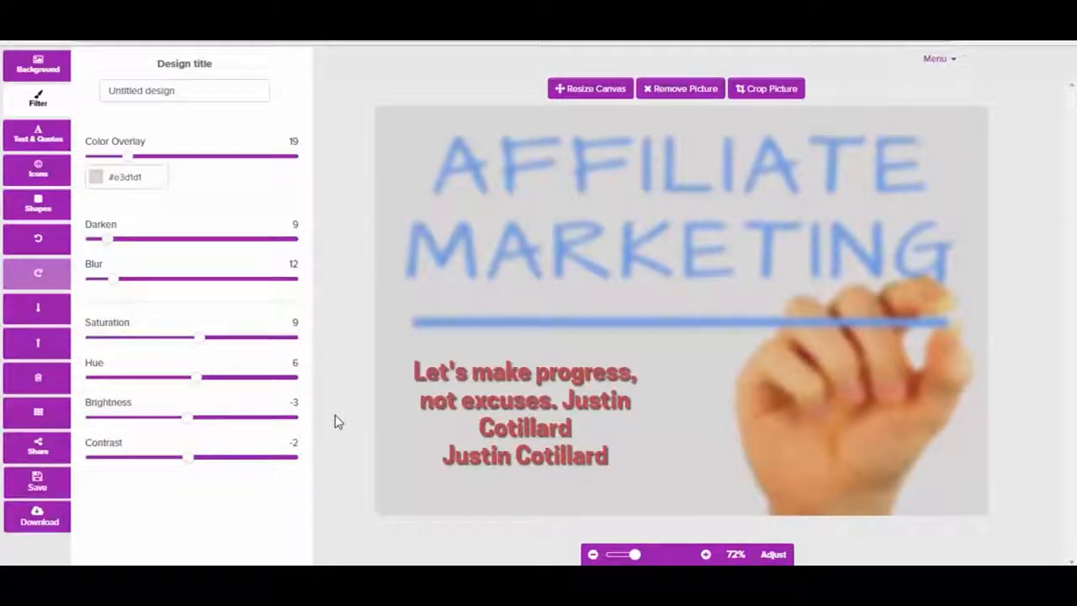
pyautogui.moveTo(635, 556); pyautogui.dragTo(633, 557)
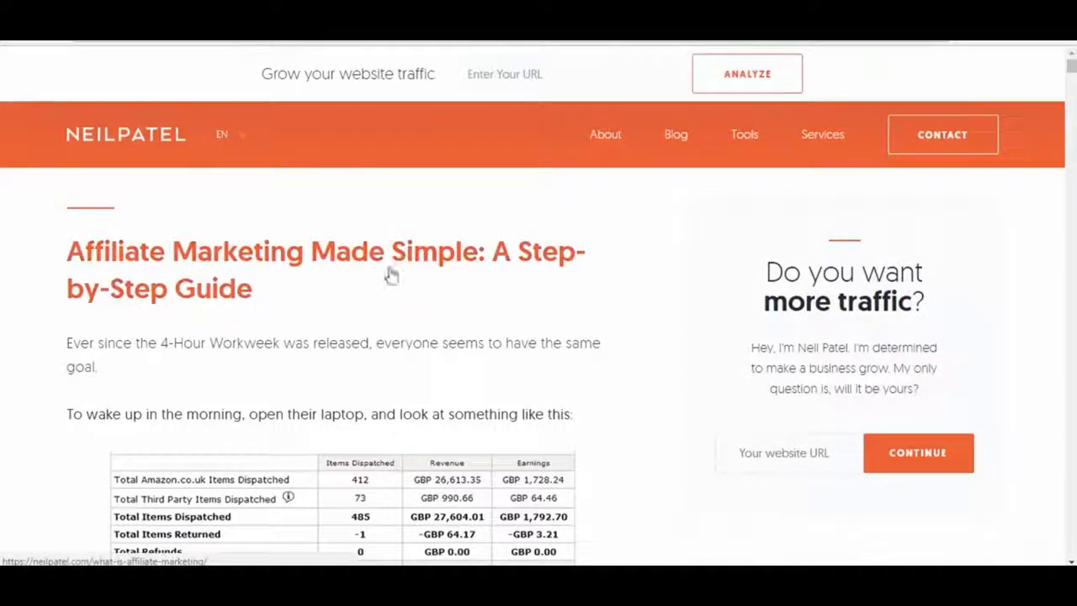
# Step: On the web article, send the headline "Affiliate Marketing Made Simple: A Step-by-Step Guide" to Pixelmodo as a new text design
pyautogui.moveTo(257, 293); pyautogui.dragTo(74, 252)
pyautogui.rightClick(66, 255)
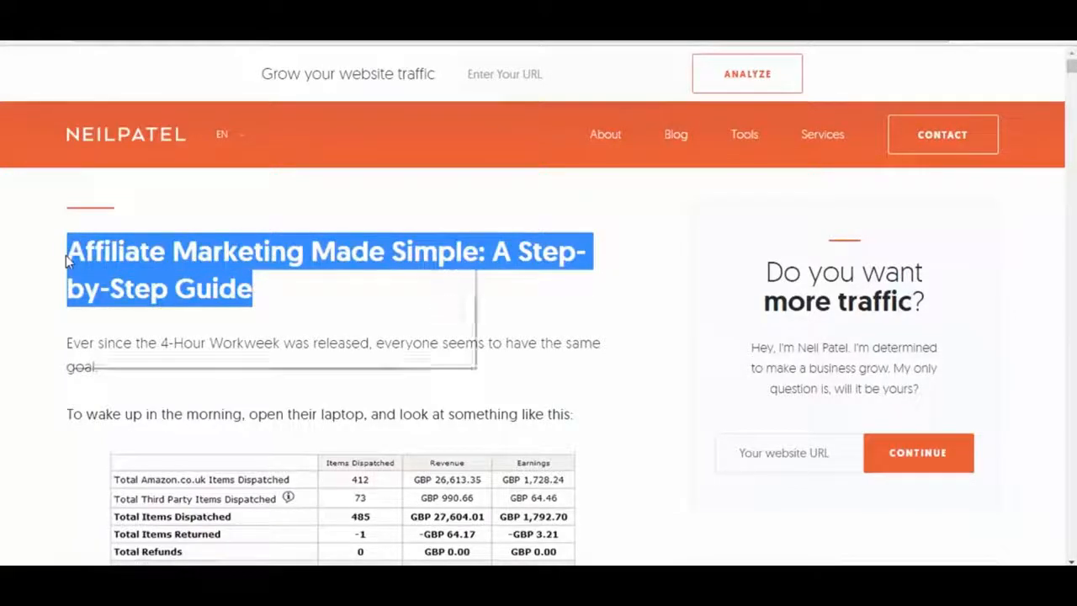
pyautogui.click(125, 339)
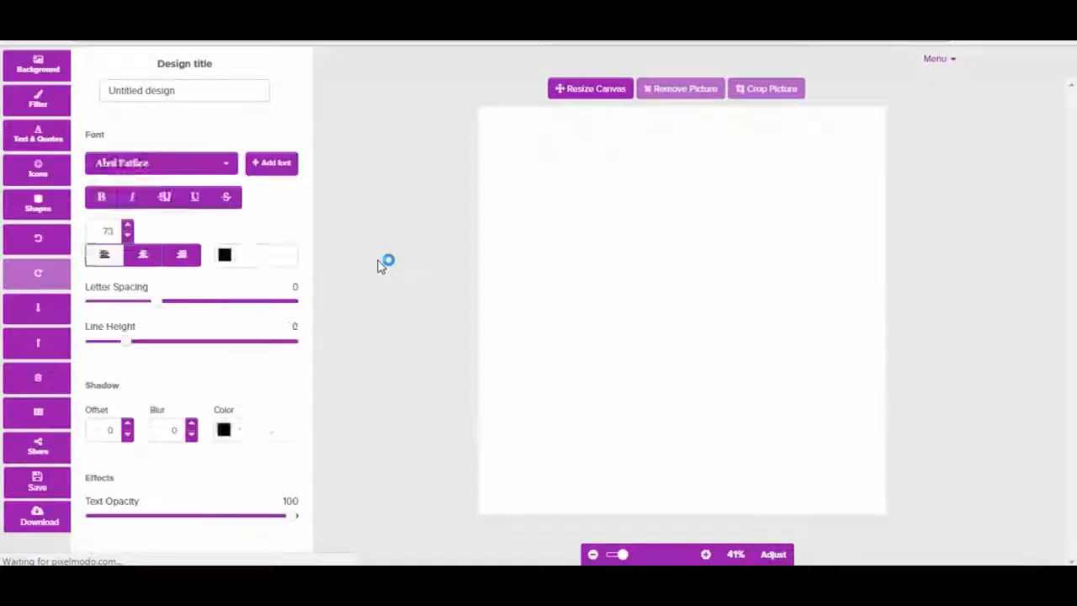
pyautogui.moveTo(709, 294)
pyautogui.mouseDown()
pyautogui.moveTo(712, 182)
pyautogui.moveTo(712, 298)
pyautogui.mouseUp()
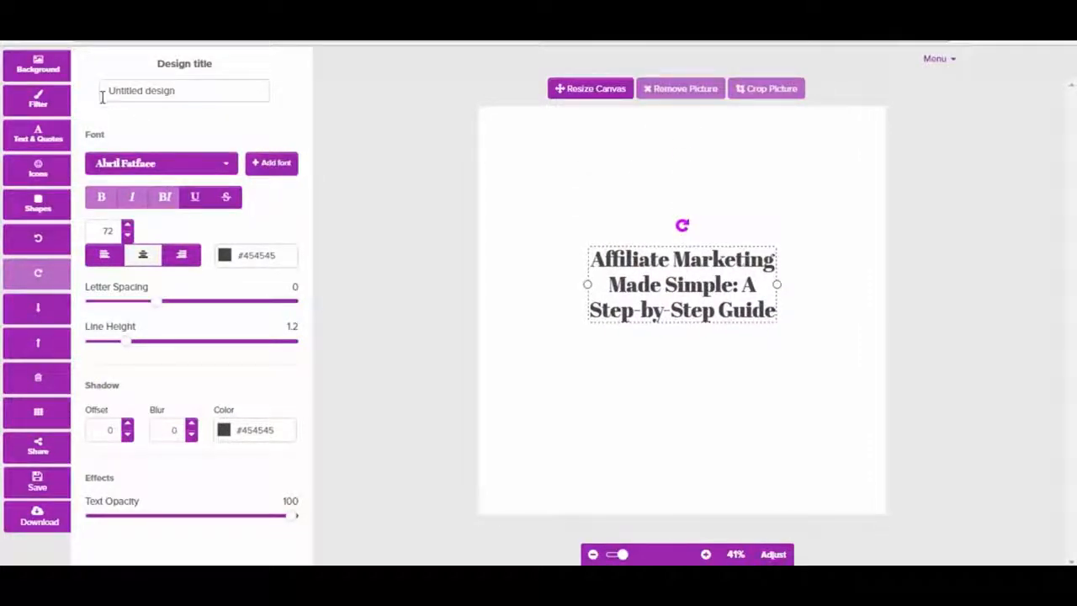
# Step: Search the background images for "affiliate"
pyautogui.click(36, 76)
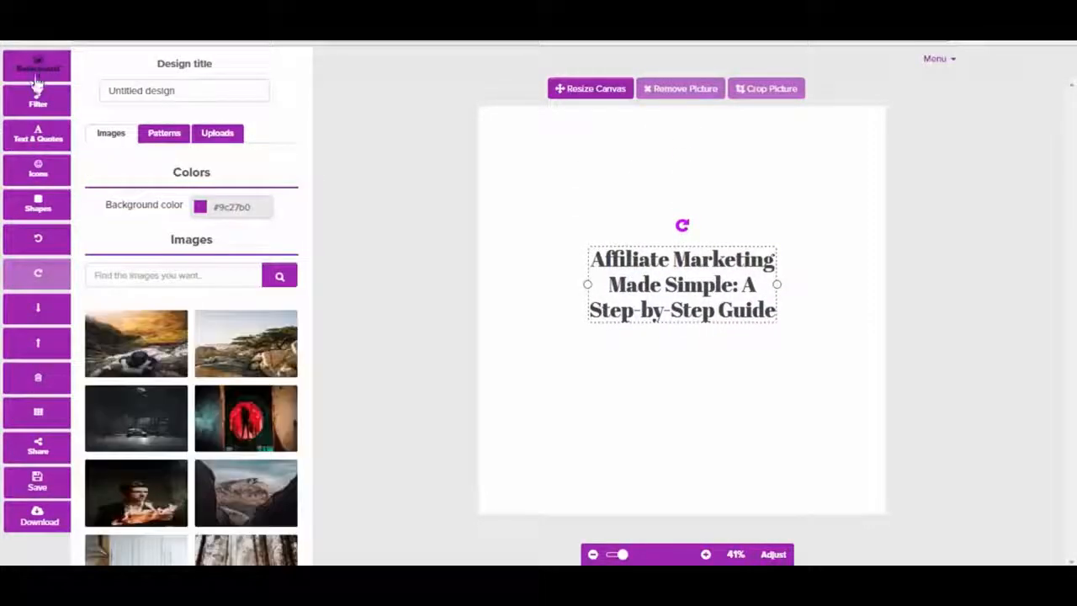
pyautogui.click(162, 277)
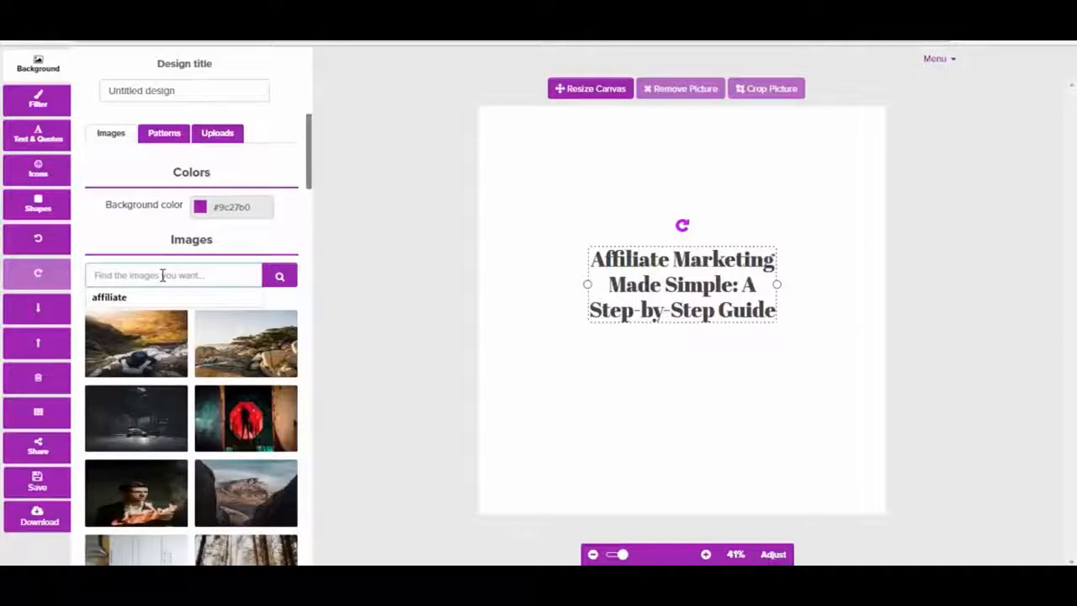
pyautogui.write('a')
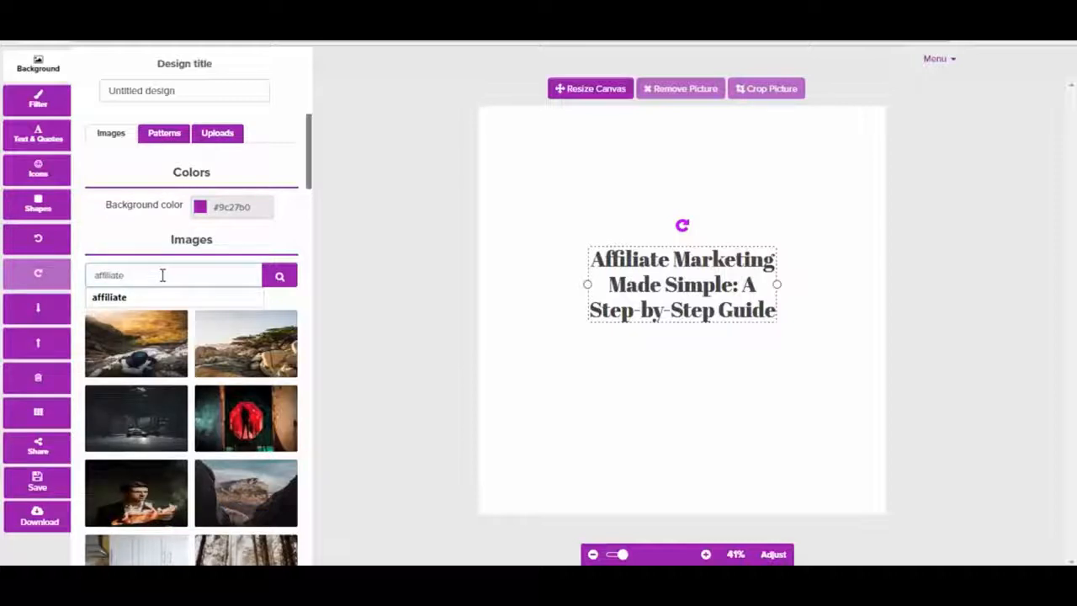
pyautogui.write('ffiliate')
pyautogui.click(125, 299)
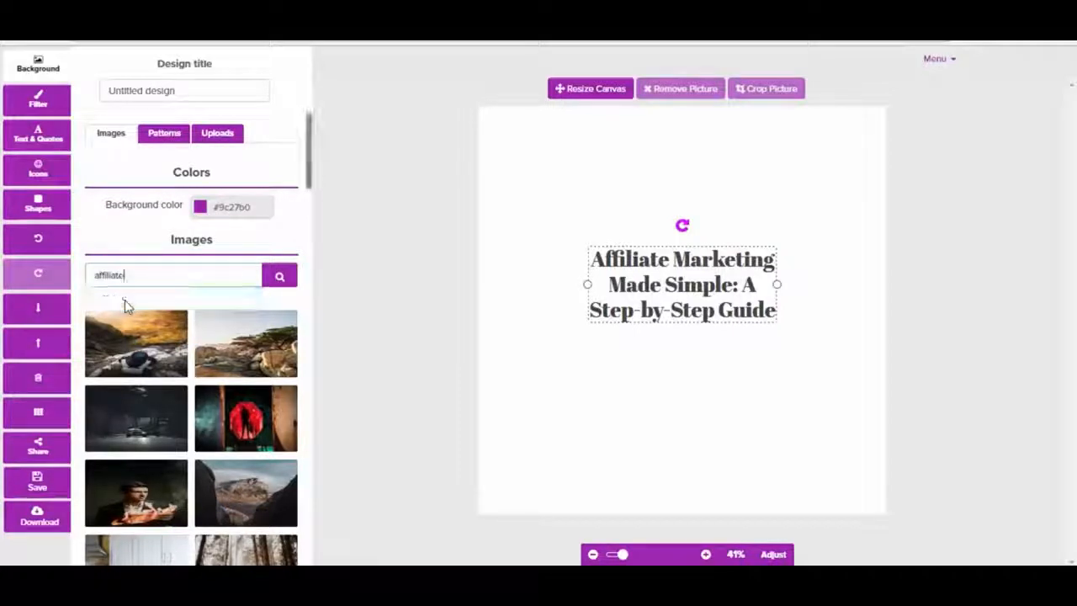
pyautogui.click(283, 279)
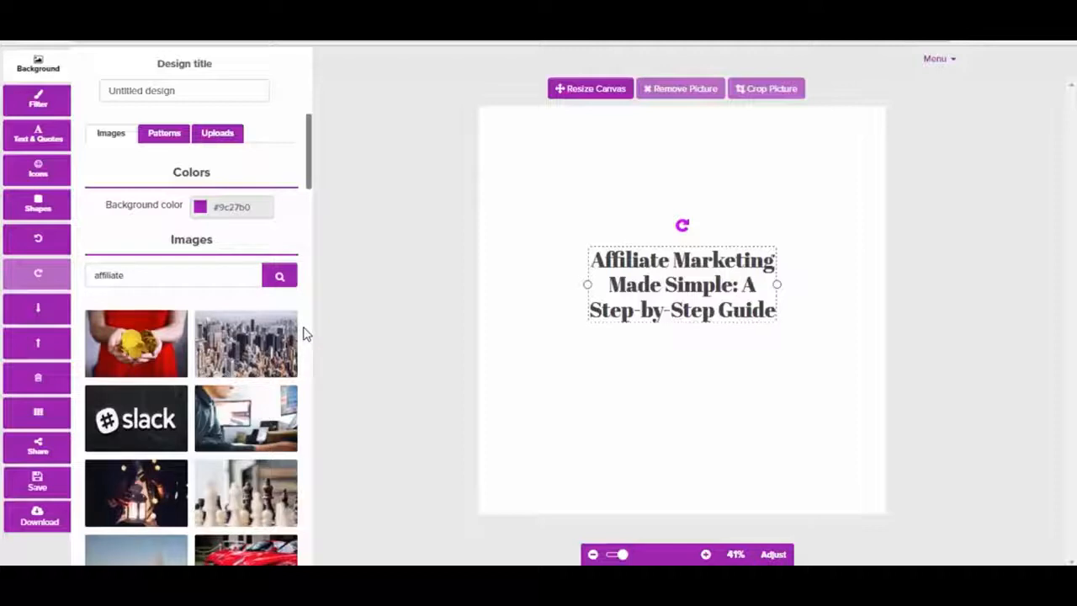
# Step: Set the photo of a person in a hoodie working at a computer as the design's background
pyautogui.scroll(-1, 305, 336)
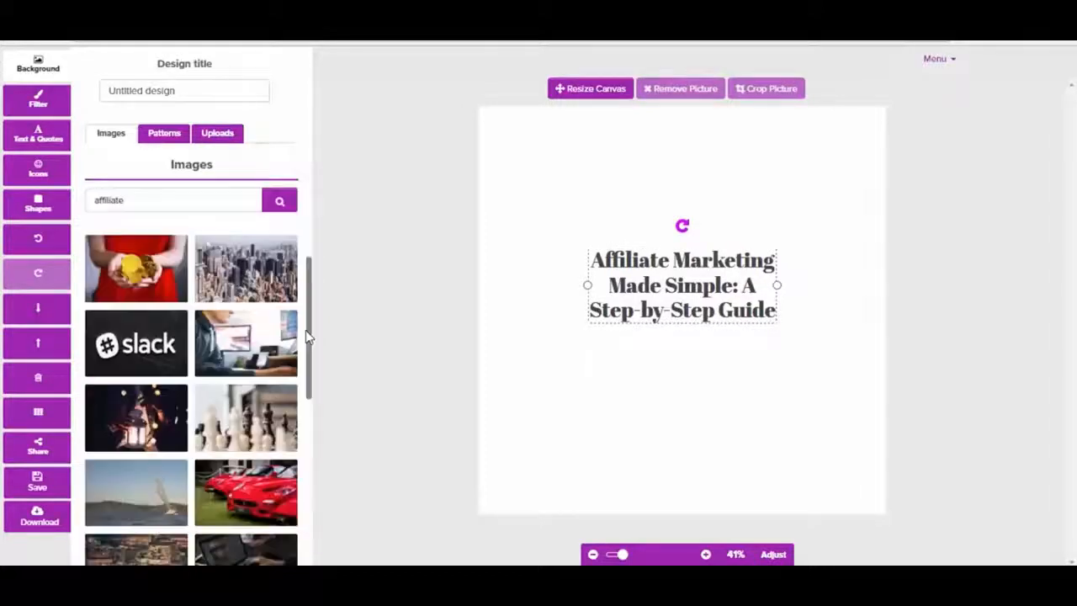
pyautogui.moveTo(311, 338); pyautogui.dragTo(318, 424)
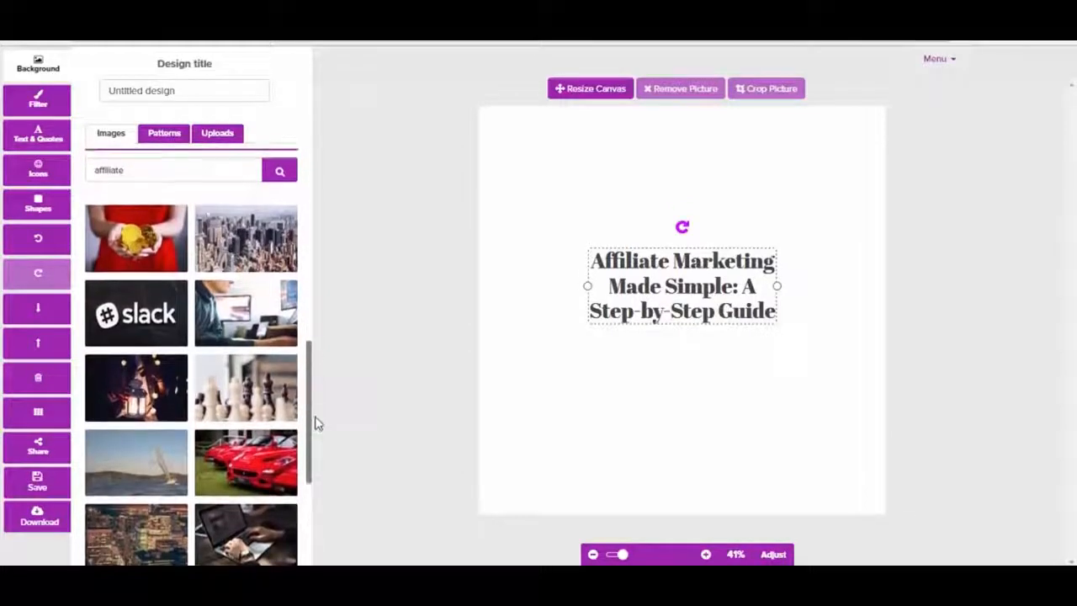
pyautogui.click(247, 311)
# Step: Move the headline text slightly up and to the right on the photo and recolor it red
pyautogui.moveTo(678, 286); pyautogui.dragTo(693, 260)
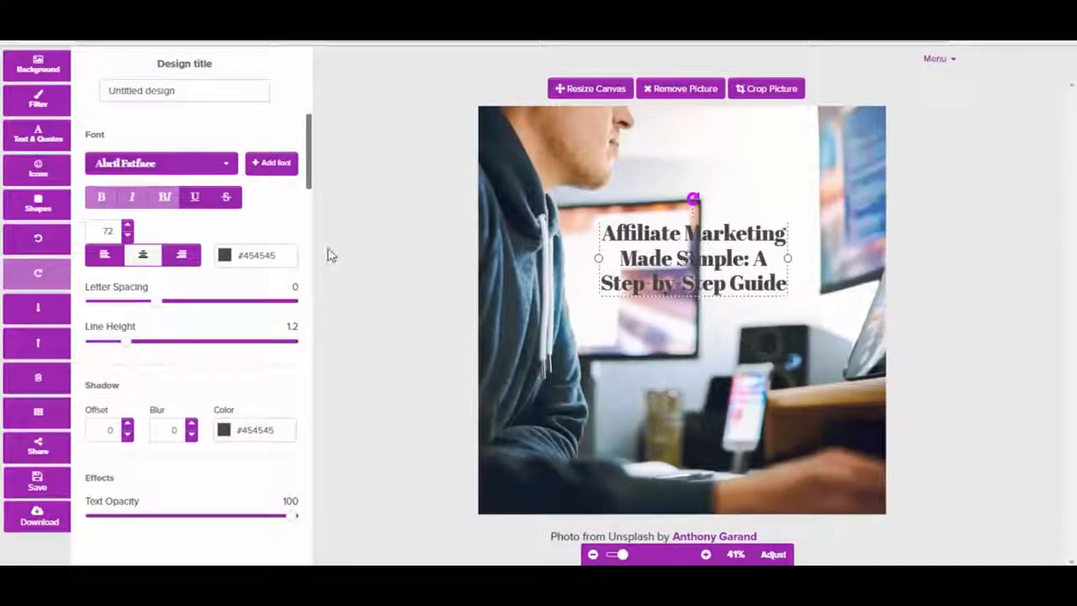
pyautogui.click(225, 259)
pyautogui.click(241, 359)
pyautogui.click(568, 335)
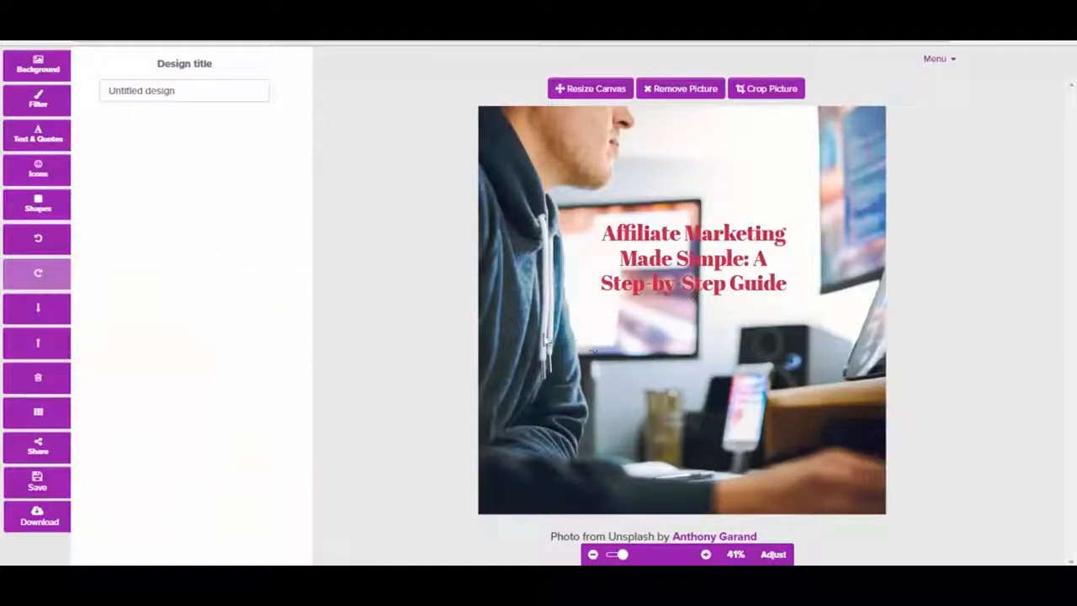
# Step: Filter the background photo with a color overlay of 20, a darken value of 24 and some blur
pyautogui.click(38, 108)
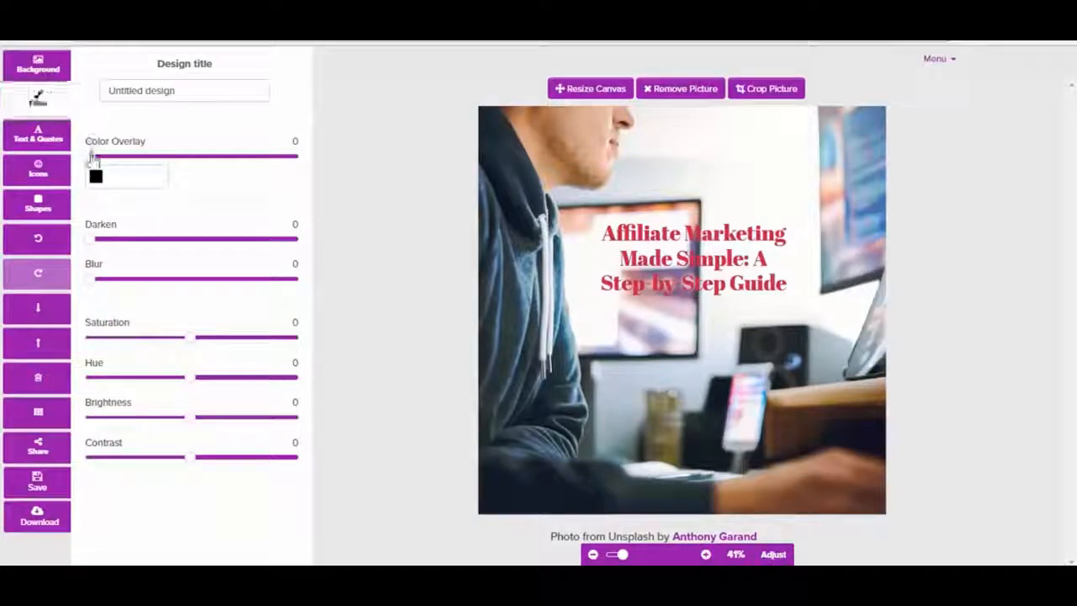
pyautogui.moveTo(94, 158); pyautogui.dragTo(133, 168)
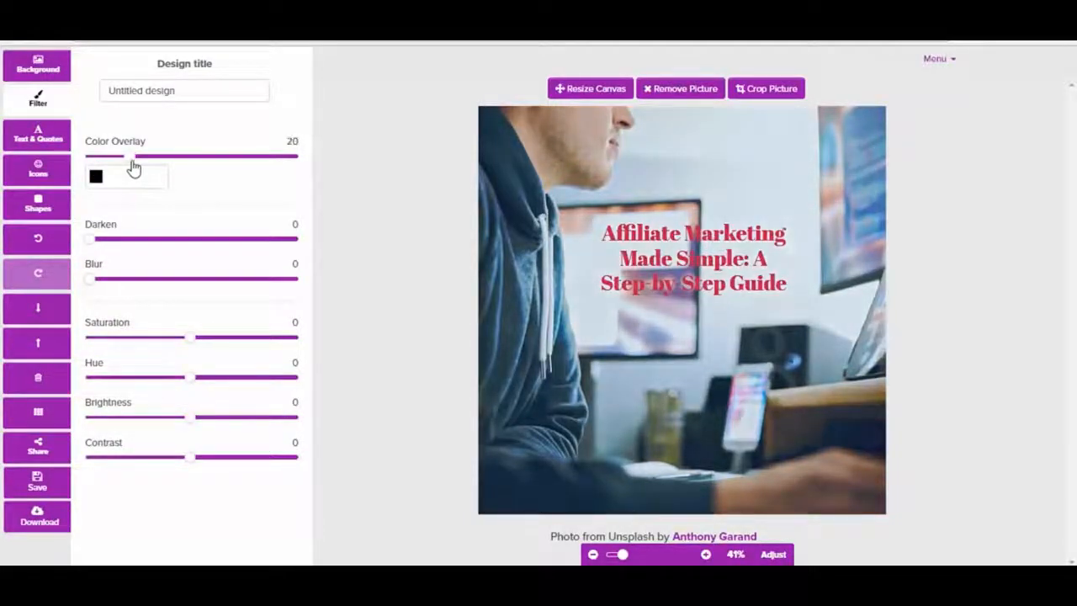
pyautogui.moveTo(124, 244); pyautogui.dragTo(137, 244)
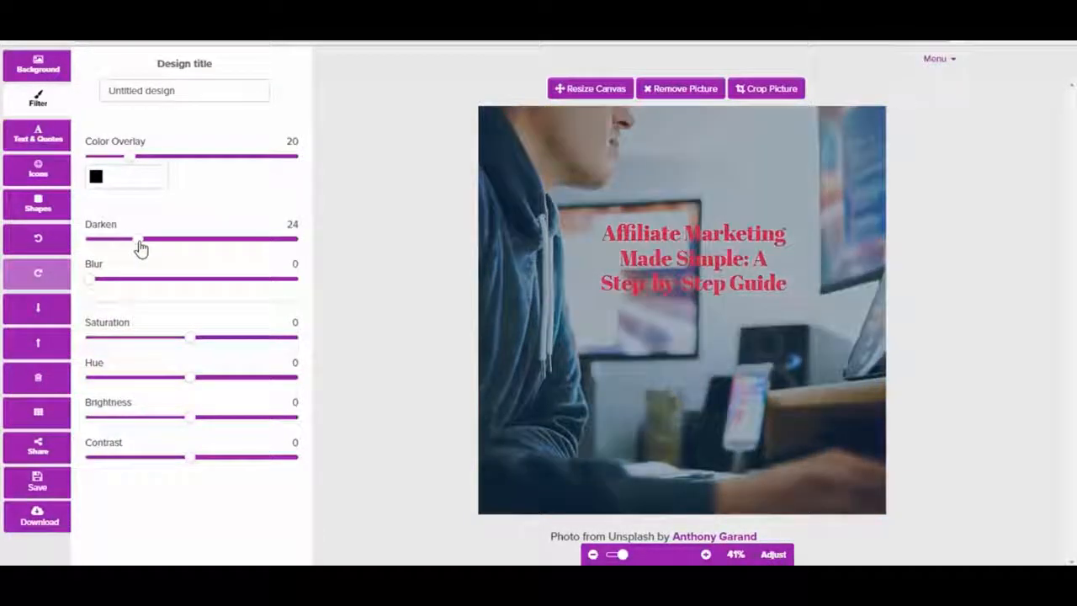
pyautogui.moveTo(96, 284); pyautogui.dragTo(139, 291)
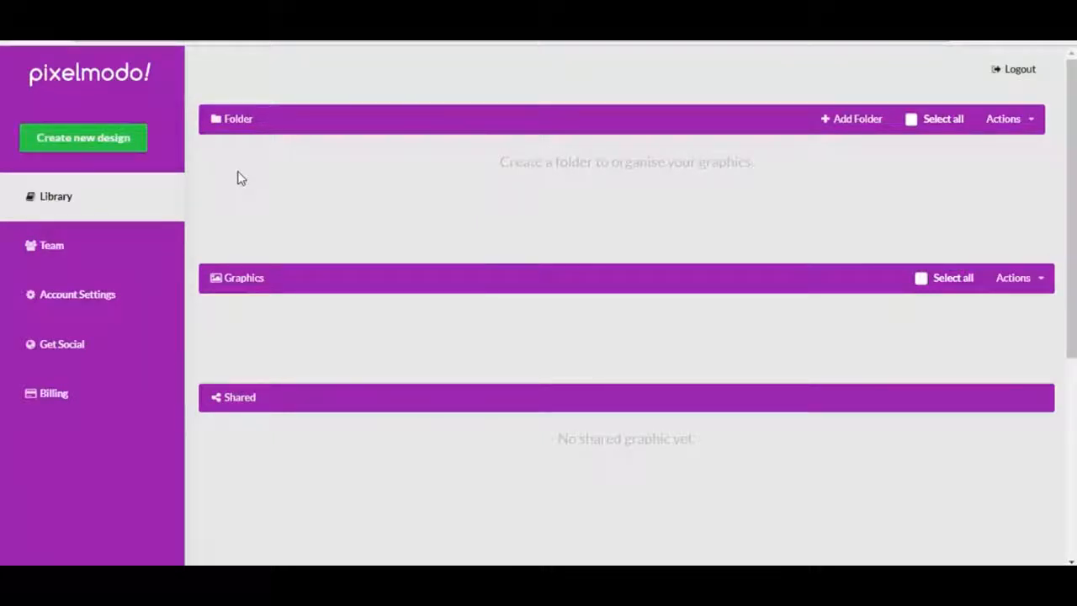
# Step: Start a new design using the Facebook Post size of 1200px x 900px
pyautogui.click(91, 140)
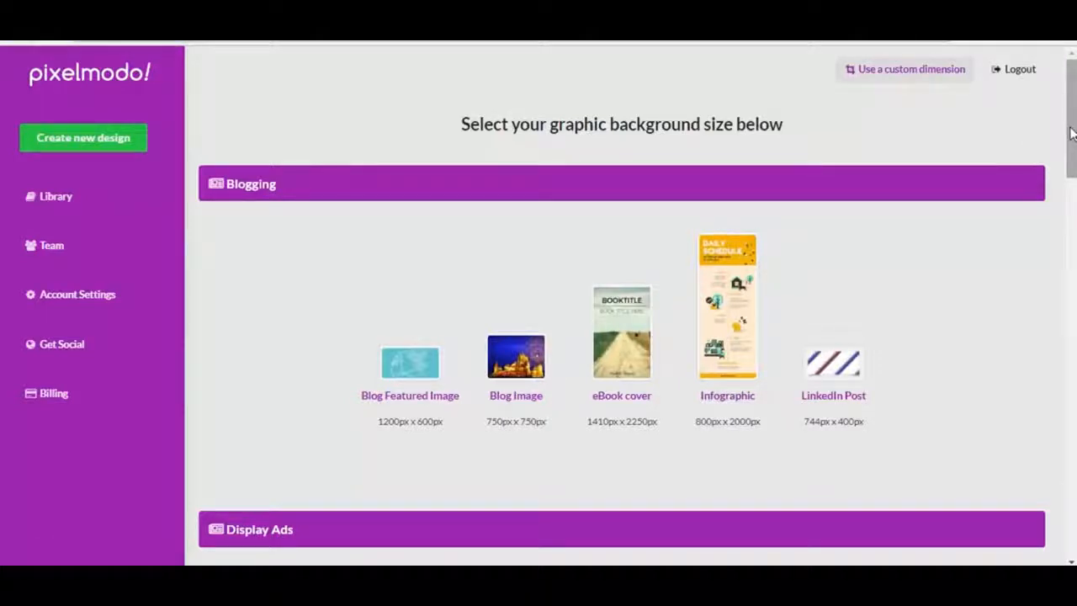
pyautogui.moveTo(1072, 133); pyautogui.dragTo(1072, 432)
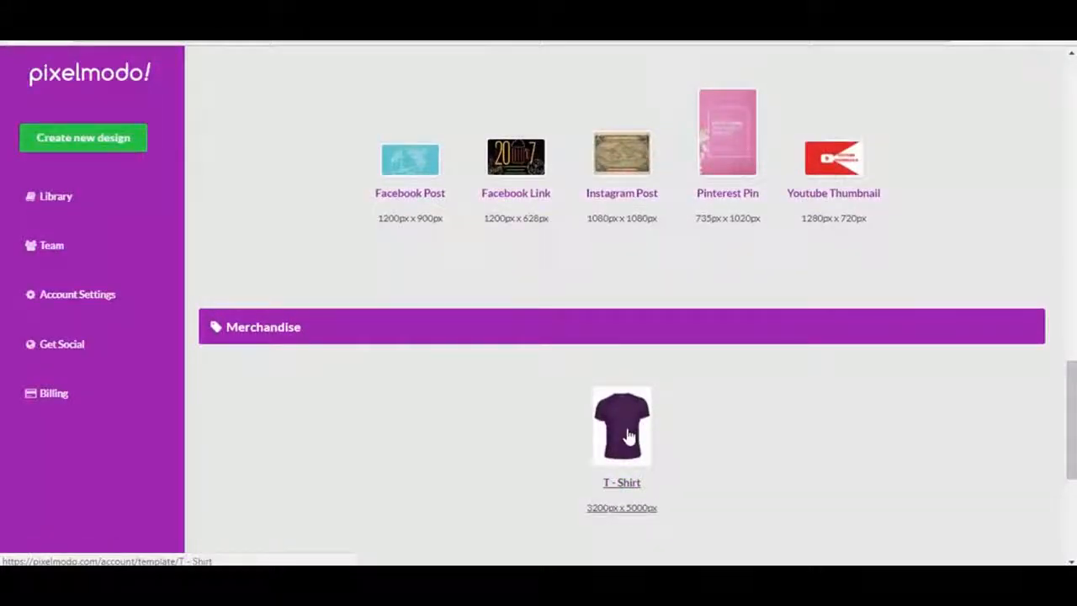
pyautogui.moveTo(1070, 409); pyautogui.dragTo(1073, 395)
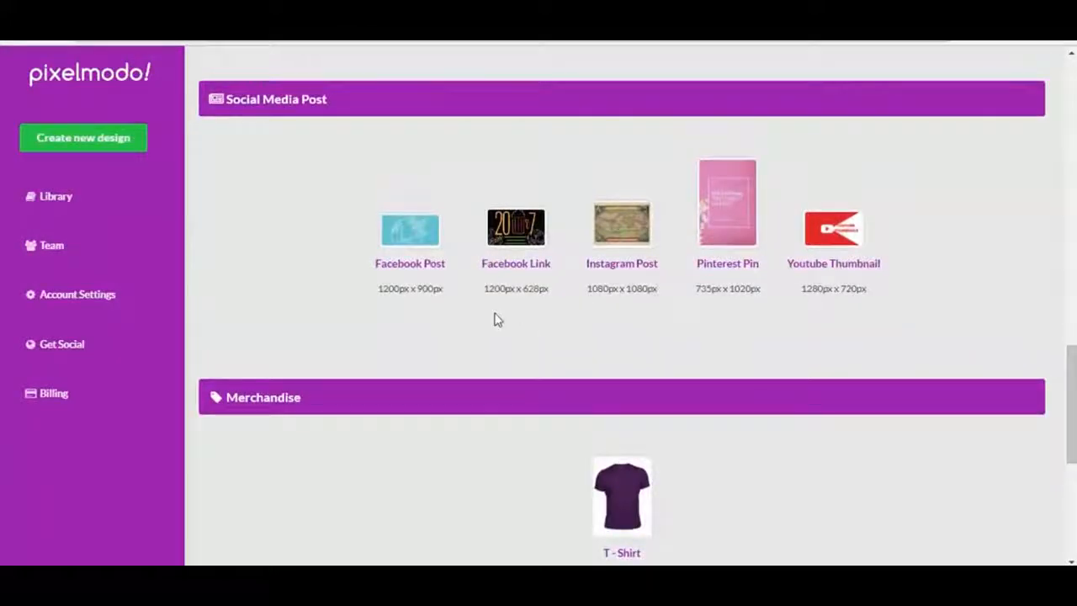
pyautogui.click(410, 244)
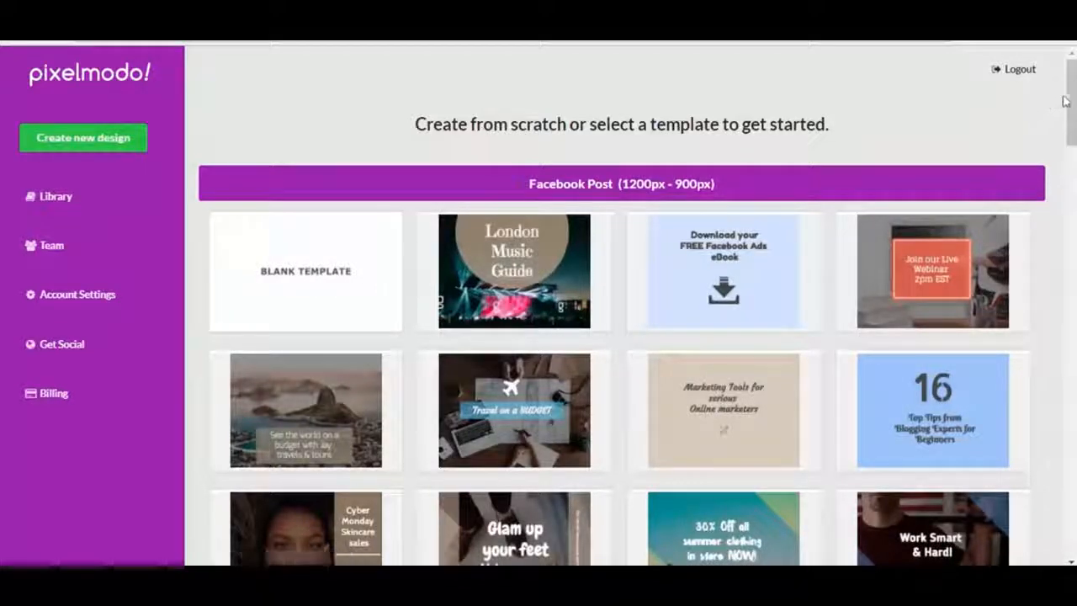
# Step: Browse the Facebook Post templates and open the "Cyber Monday Skincare sales" template for editing
pyautogui.scroll(-3, 1070, 101)
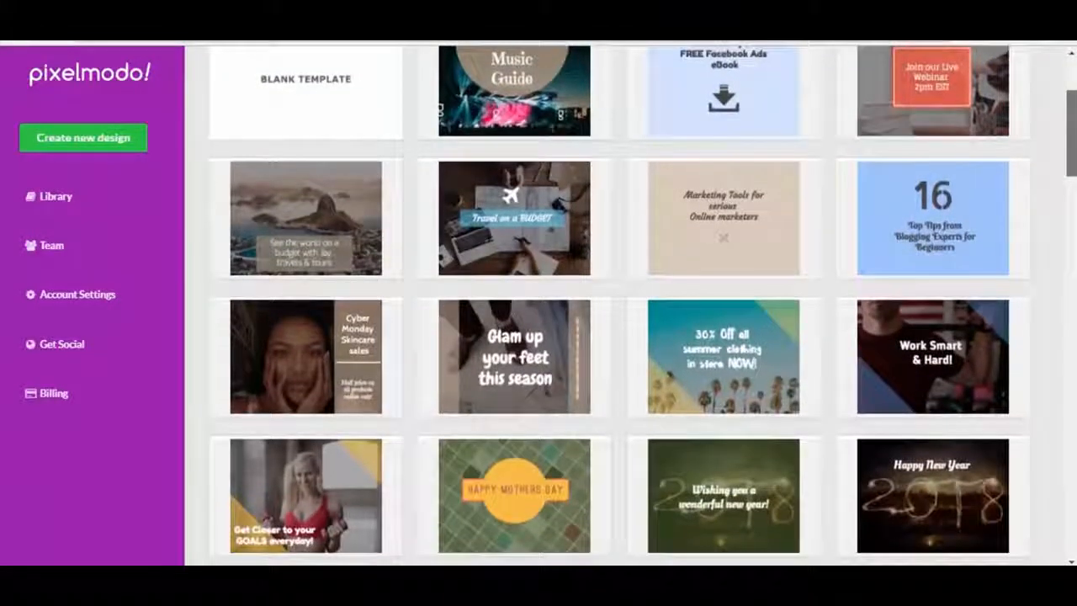
pyautogui.moveTo(1071, 133); pyautogui.dragTo(1071, 131)
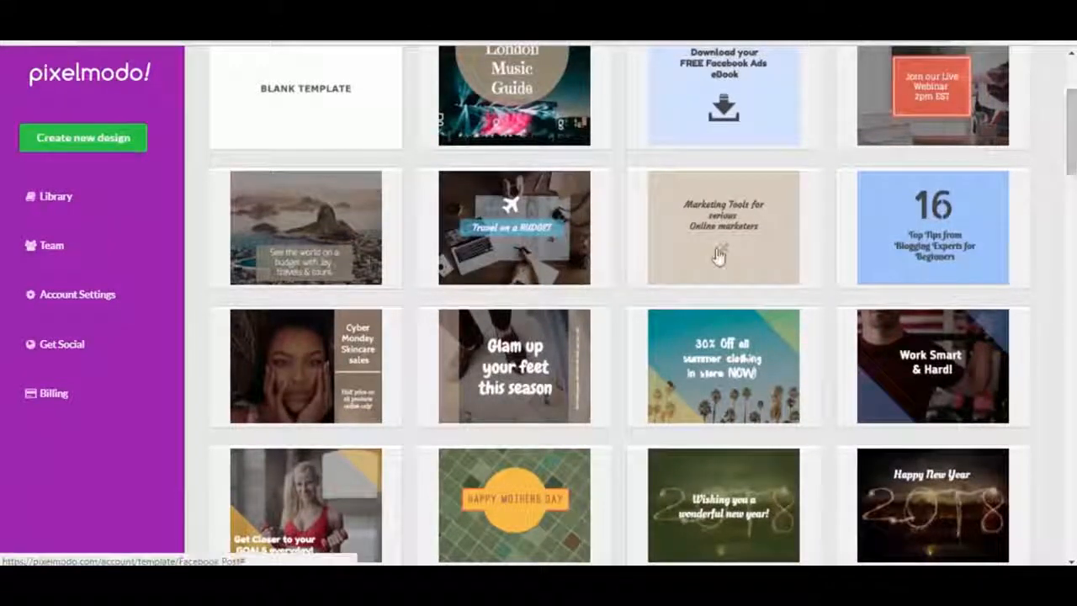
pyautogui.scroll(3, 290, 383)
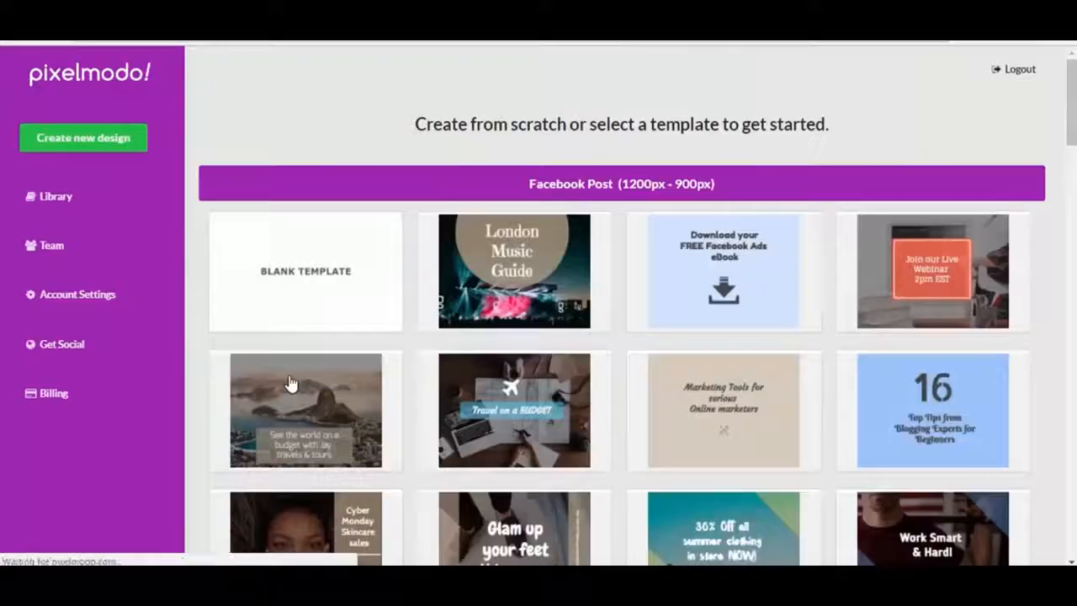
pyautogui.click(291, 383)
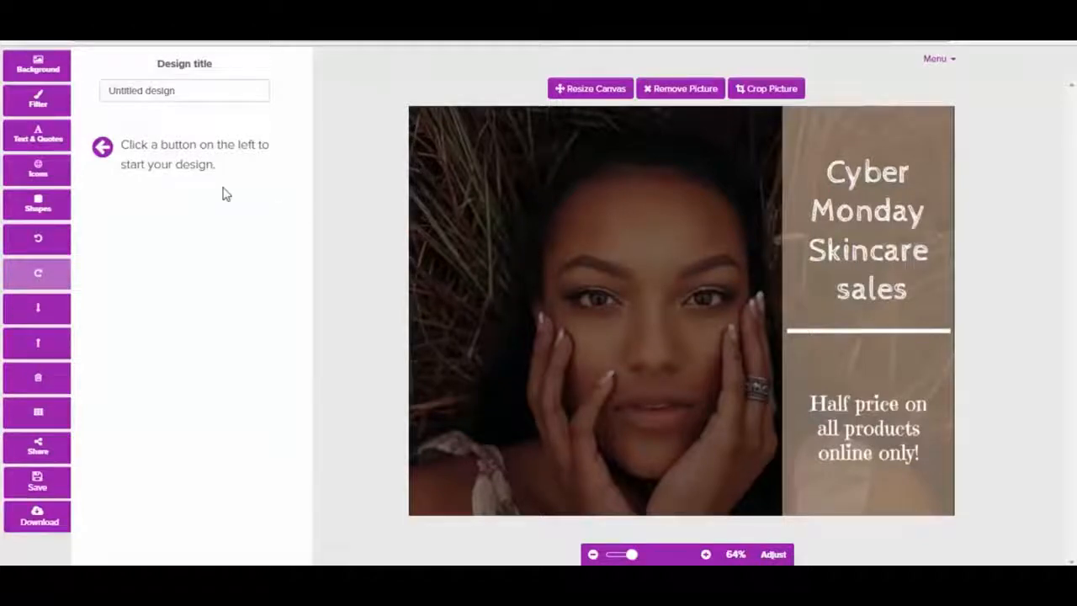
# Step: Add the quote beginning "But life was something more" over the template's portrait photo
pyautogui.click(37, 76)
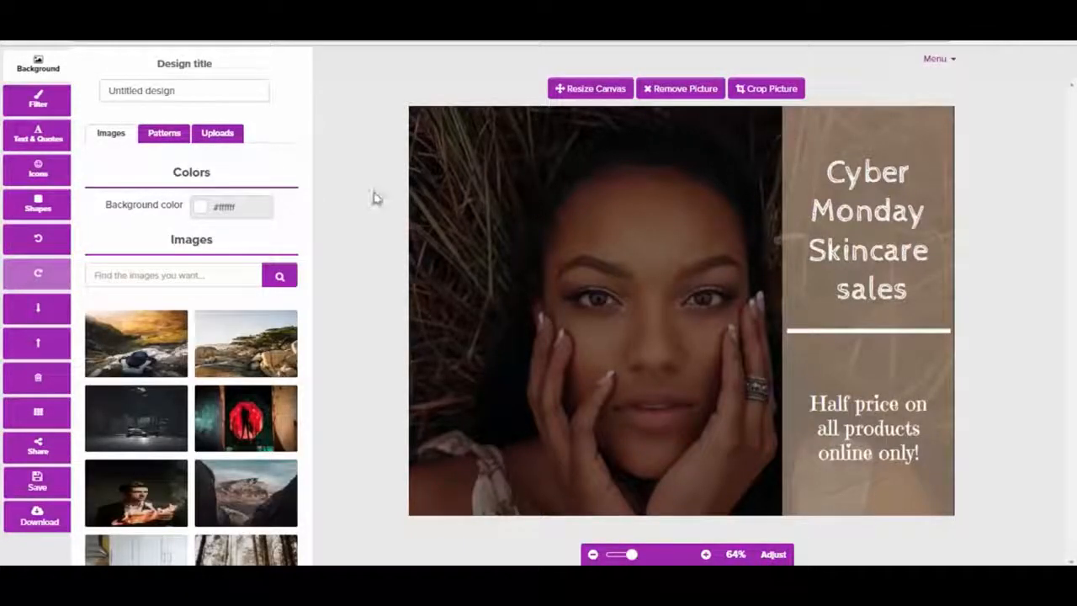
pyautogui.click(37, 140)
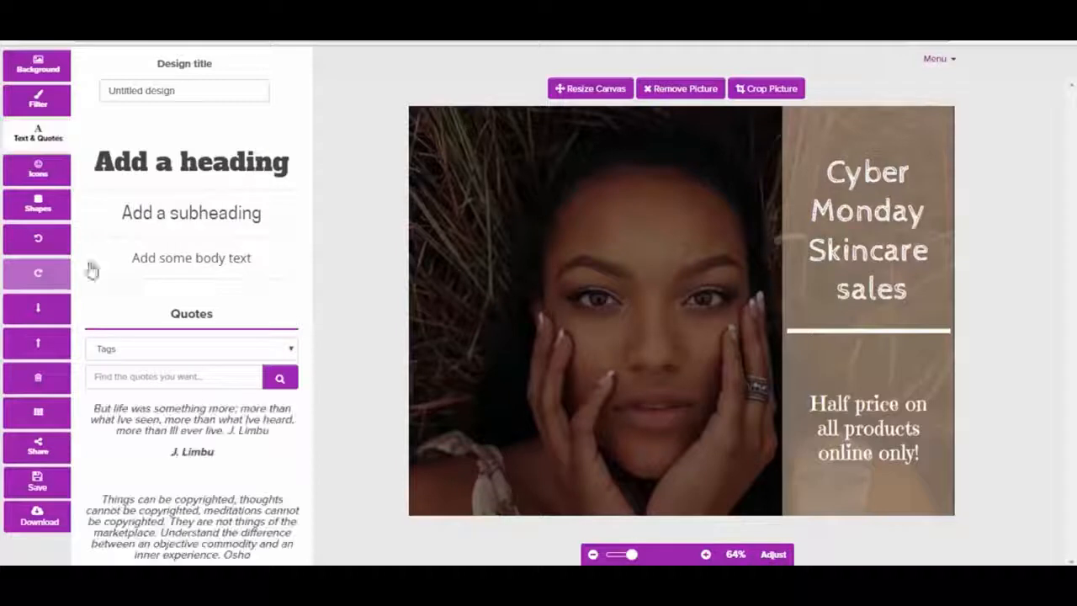
pyautogui.click(192, 425)
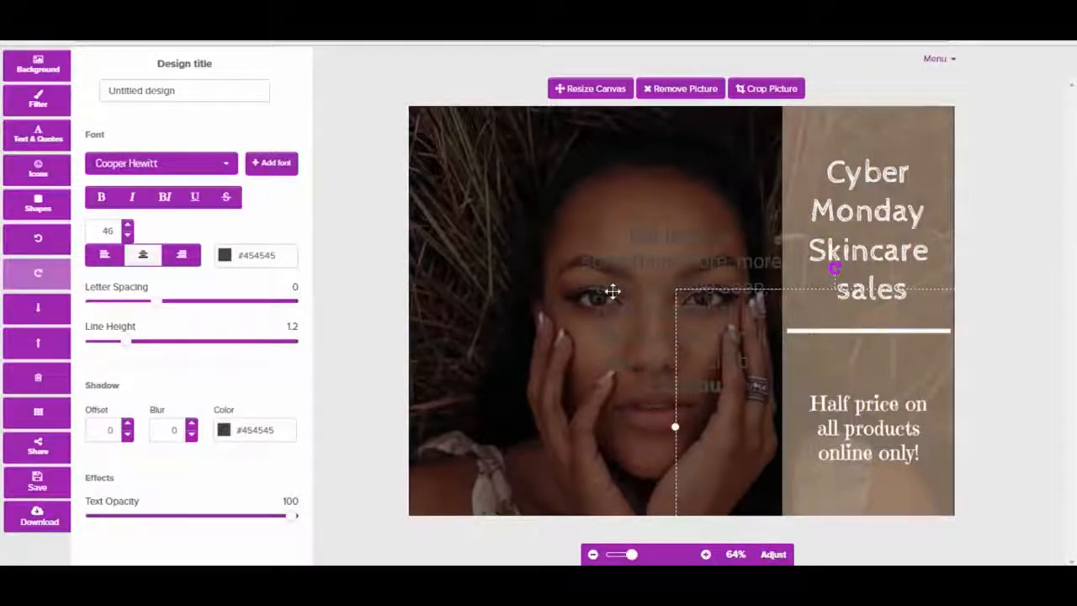
pyautogui.hotkey('ctrl', 'a')
pyautogui.click(494, 207)
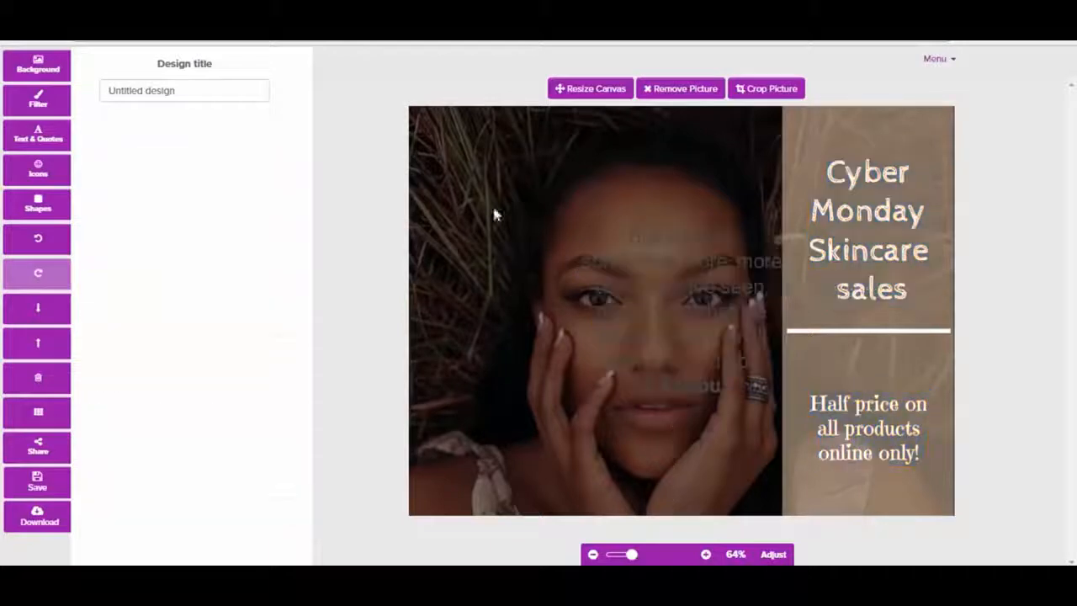
# Step: Move the quote to the upper-left area of the portrait photo and set its text color to white, #ffffff
pyautogui.click(641, 292)
pyautogui.moveTo(615, 286); pyautogui.dragTo(499, 206)
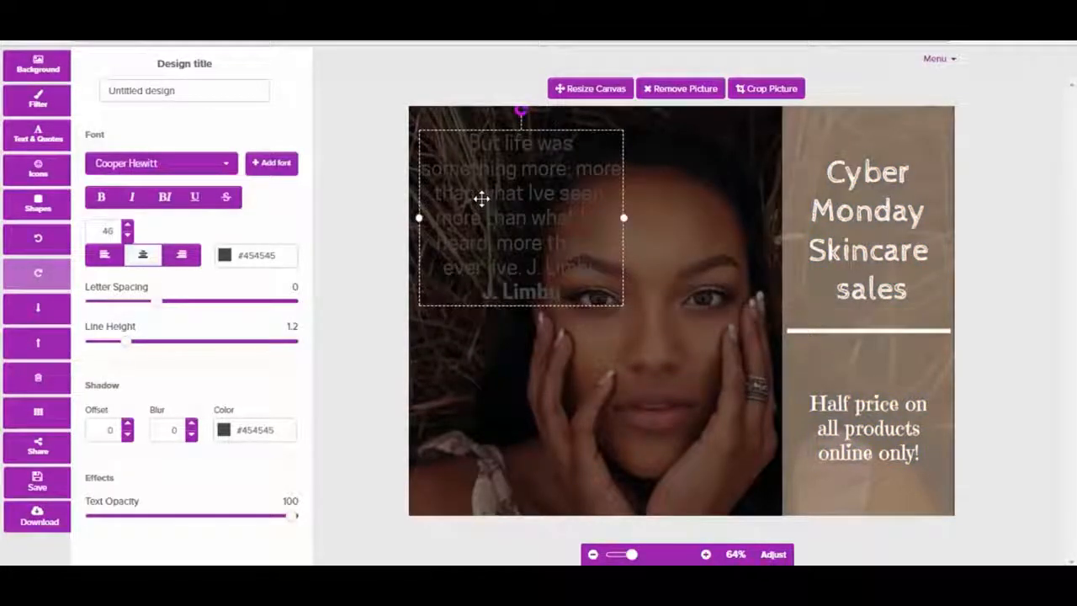
pyautogui.click(236, 255)
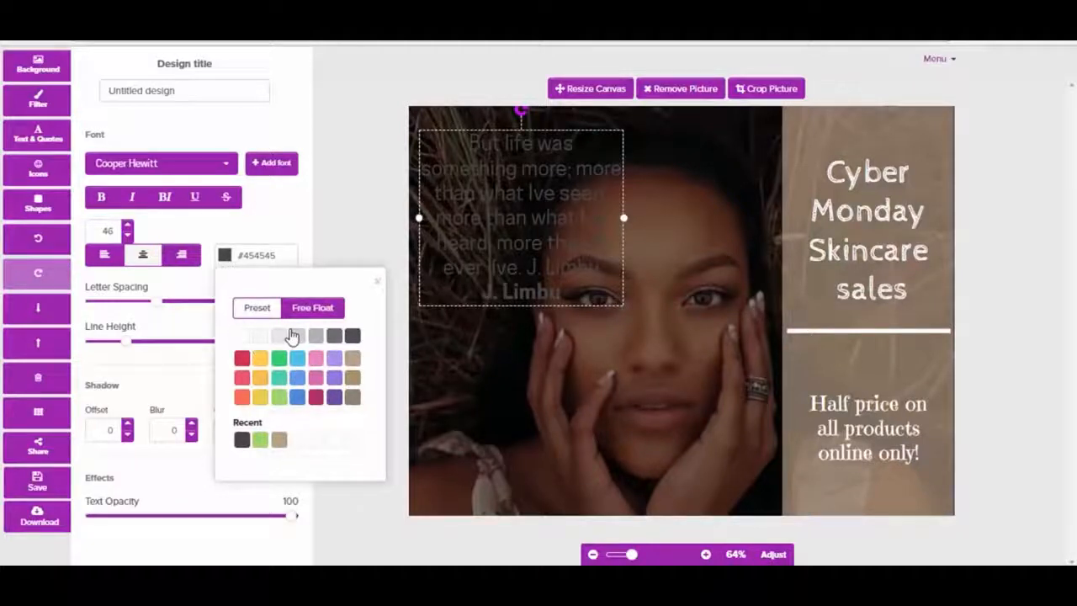
pyautogui.click(240, 338)
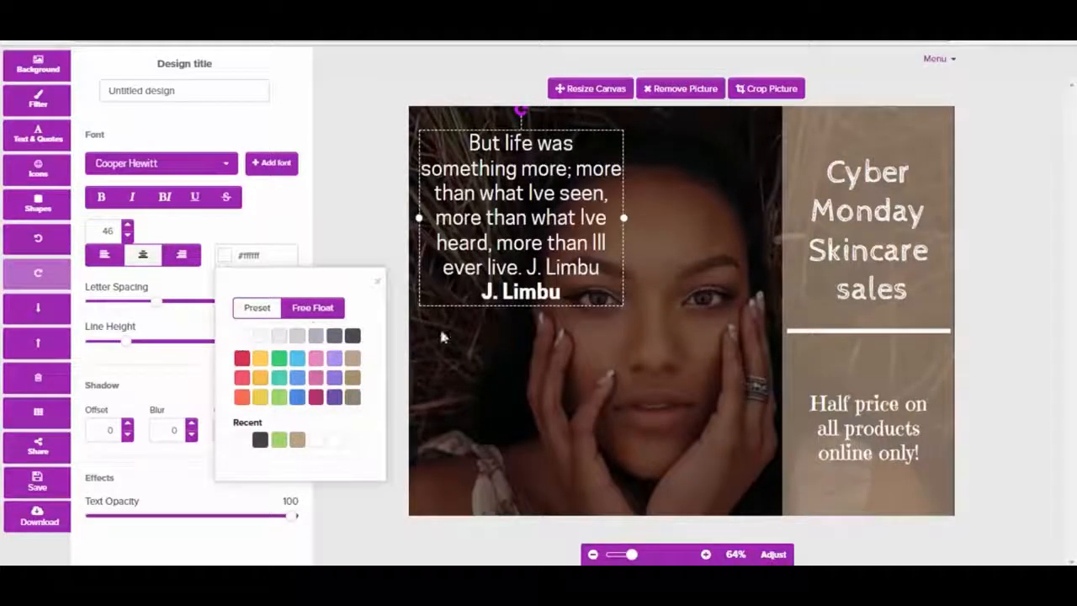
pyautogui.click(510, 358)
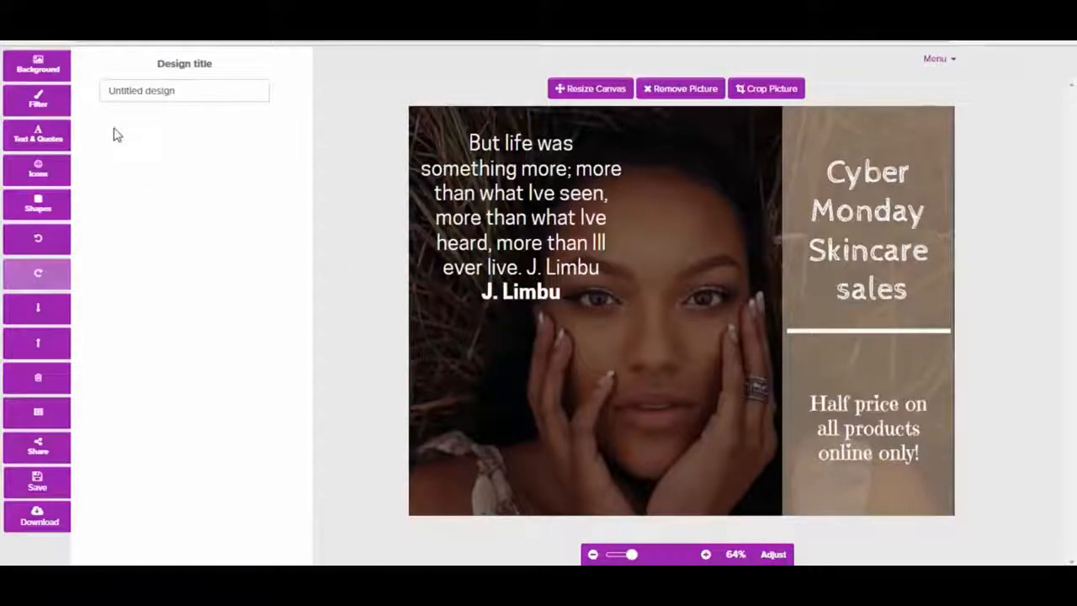
# Step: Apply a yellow #ffce54 color overlay of 31 to the portrait photo
pyautogui.click(38, 102)
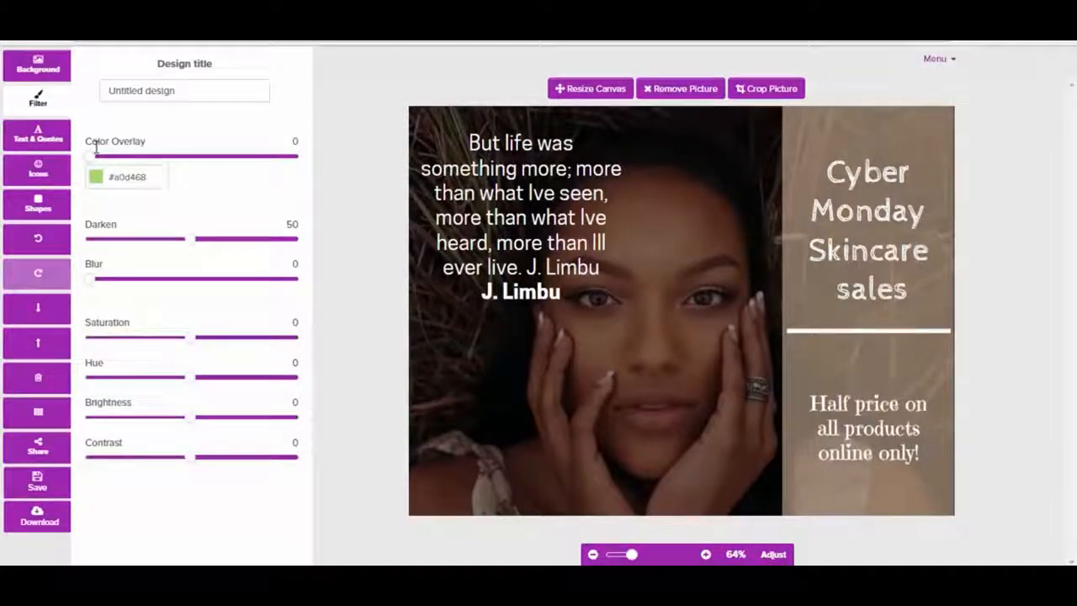
pyautogui.moveTo(116, 161)
pyautogui.mouseDown()
pyautogui.moveTo(150, 166)
pyautogui.moveTo(126, 167)
pyautogui.mouseUp()
pyautogui.click(96, 177)
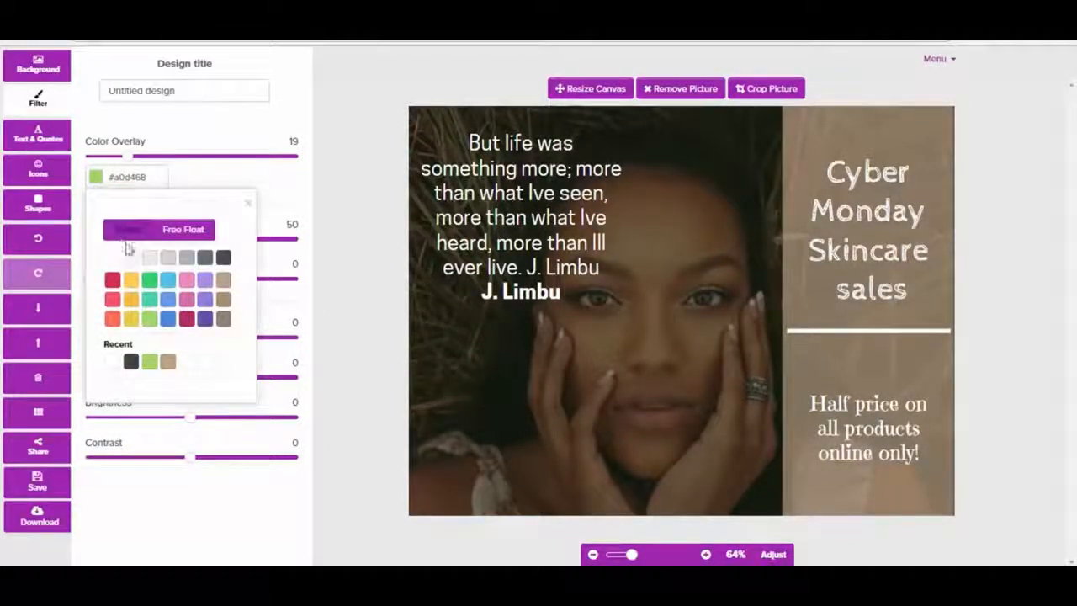
pyautogui.click(133, 283)
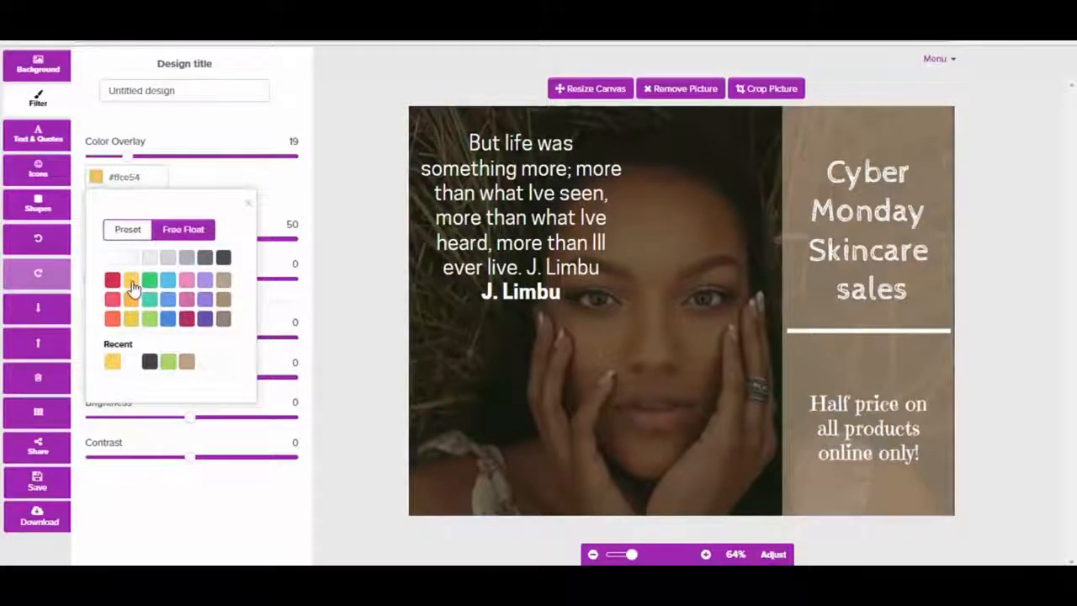
pyautogui.moveTo(132, 168); pyautogui.dragTo(156, 165)
pyautogui.click(216, 135)
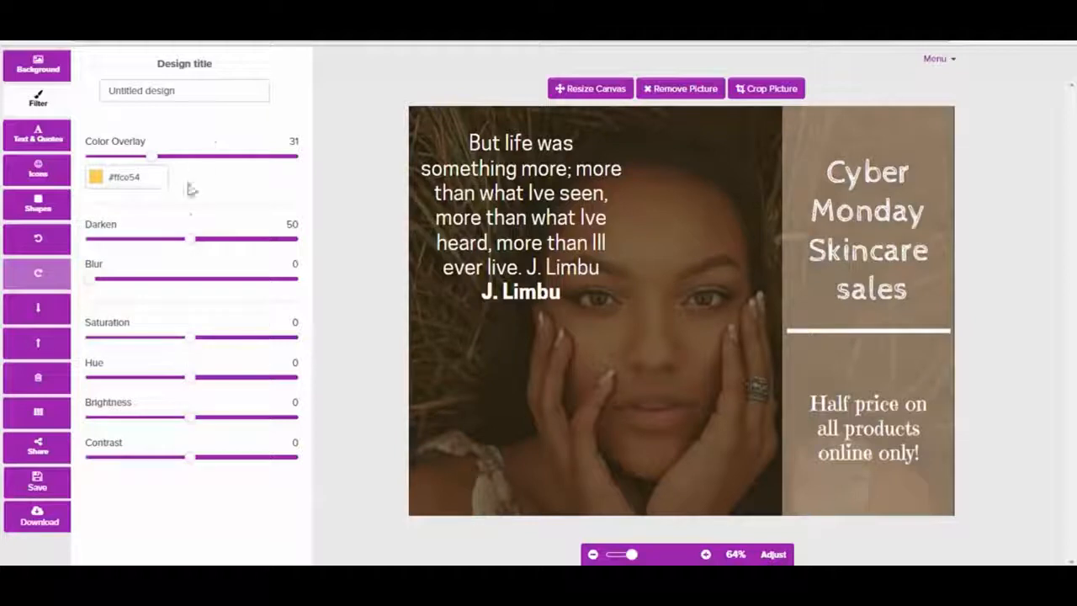
# Step: Set the photo filter to darken 30, blur 10, saturation -44, hue -4, brightness -16 and contrast -23
pyautogui.moveTo(193, 244); pyautogui.dragTo(153, 248)
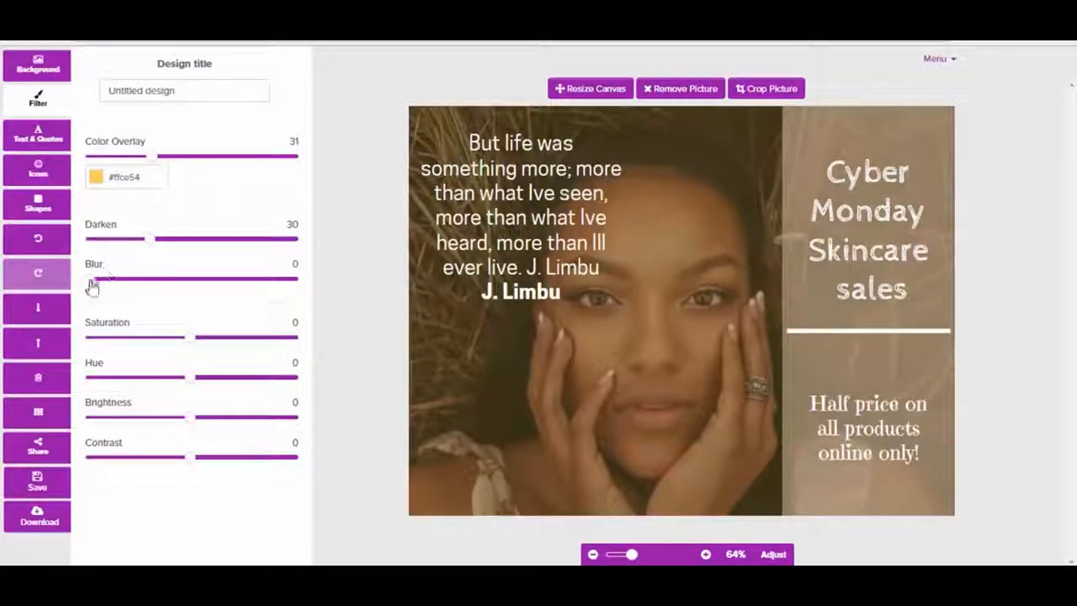
pyautogui.moveTo(104, 288); pyautogui.dragTo(112, 288)
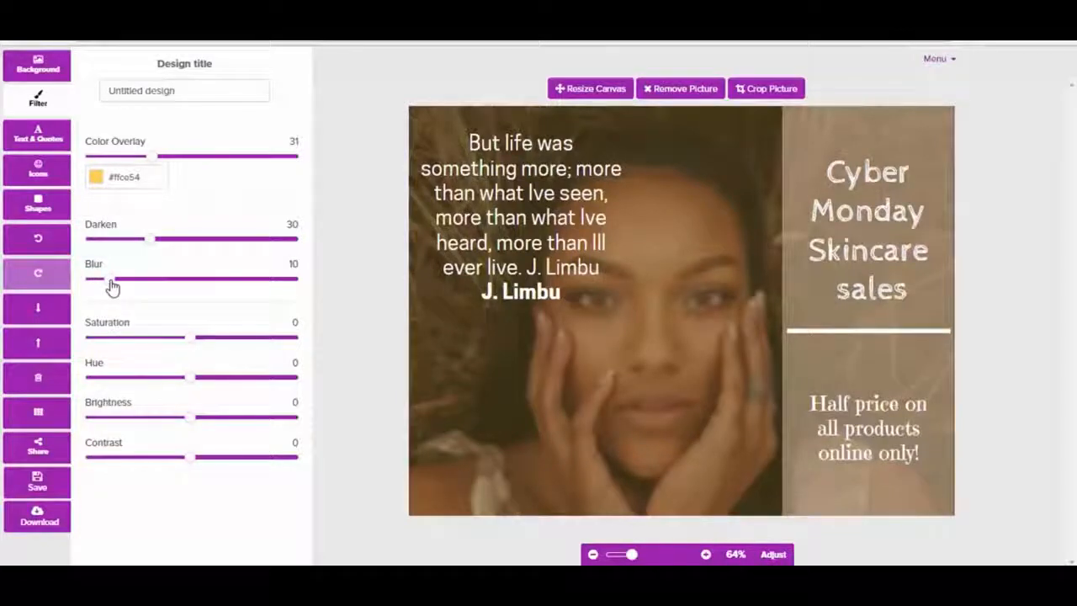
pyautogui.moveTo(193, 343); pyautogui.dragTo(149, 346)
pyautogui.moveTo(192, 380)
pyautogui.mouseDown()
pyautogui.moveTo(171, 380)
pyautogui.moveTo(189, 379)
pyautogui.mouseUp()
pyautogui.moveTo(188, 418); pyautogui.dragTo(179, 418)
pyautogui.moveTo(195, 467); pyautogui.dragTo(173, 464)
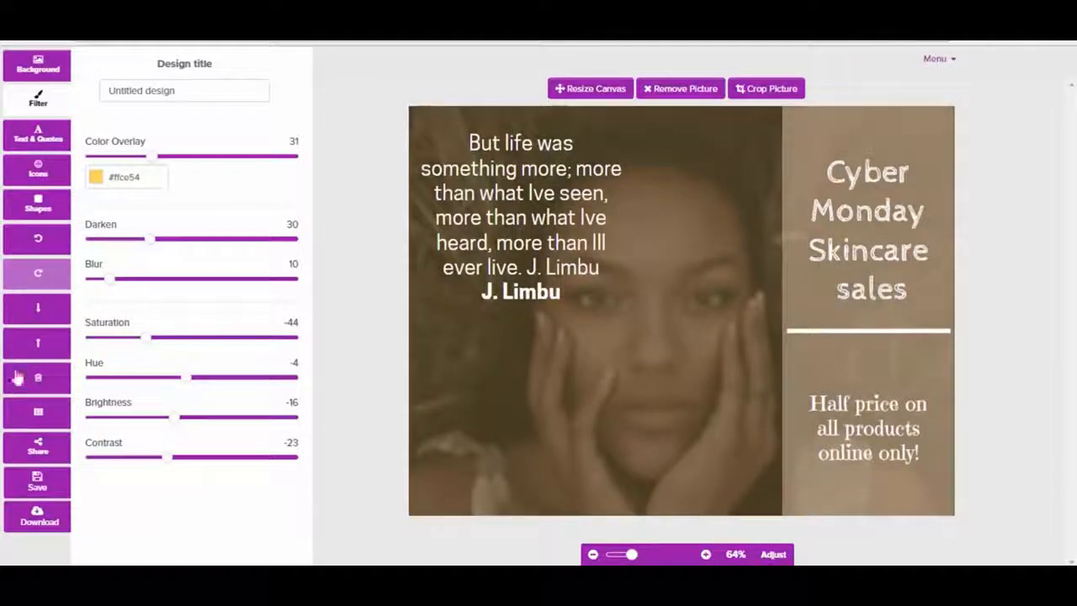
# Step: Add the Pinterest icon to the design, shrink it and place it in the tan panel's upper-right corner
pyautogui.click(37, 172)
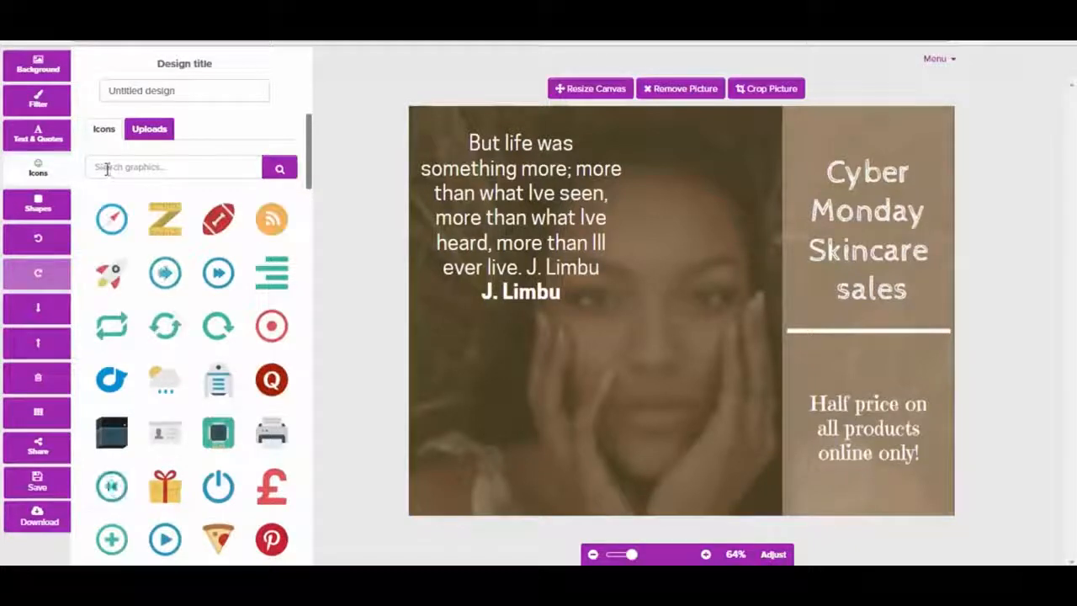
pyautogui.click(143, 177)
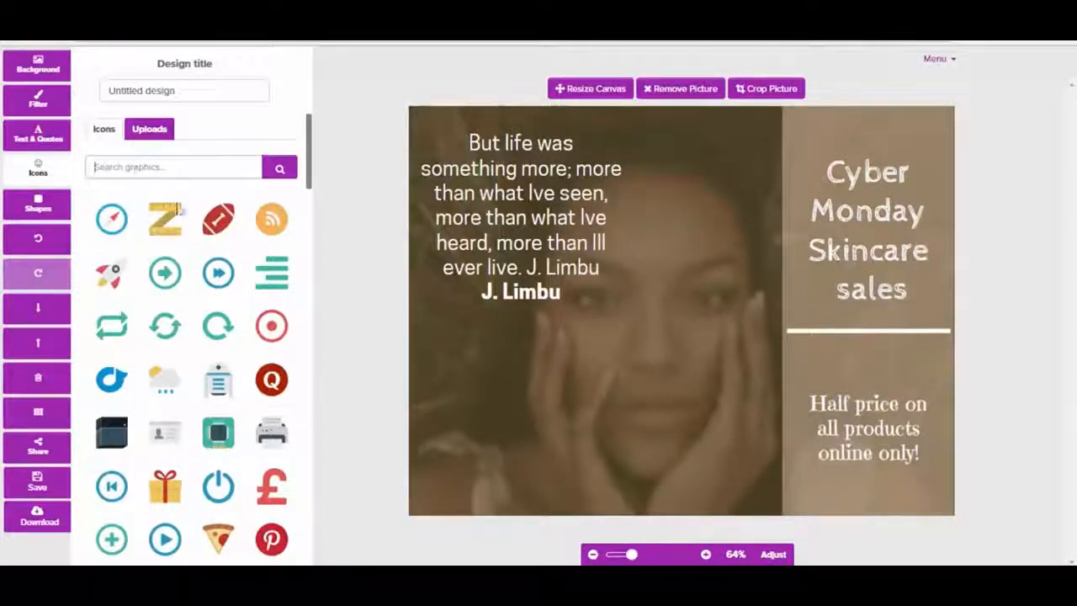
pyautogui.click(274, 543)
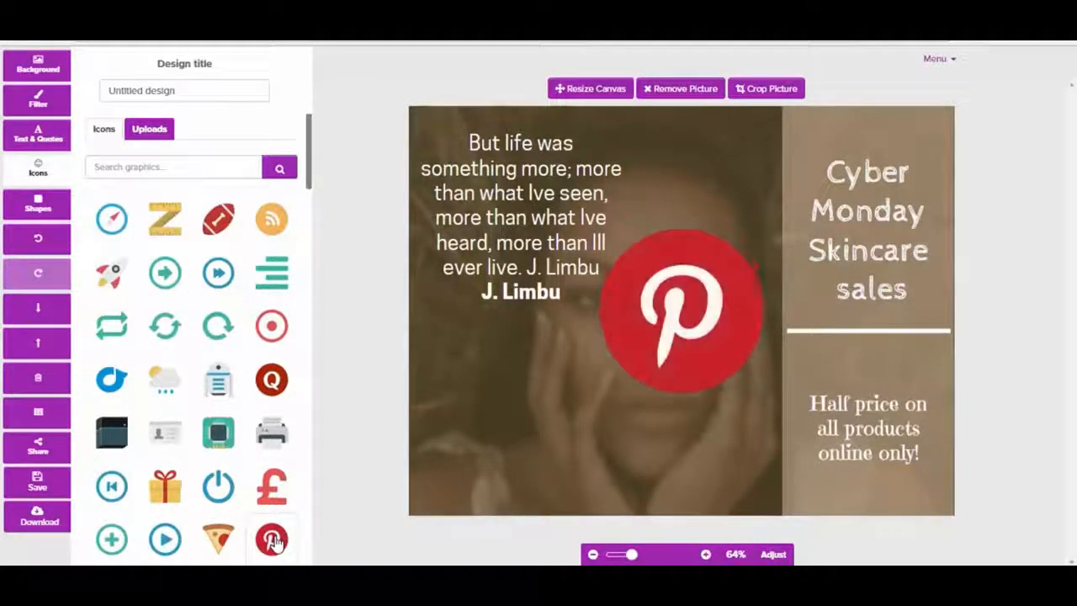
pyautogui.click(689, 335)
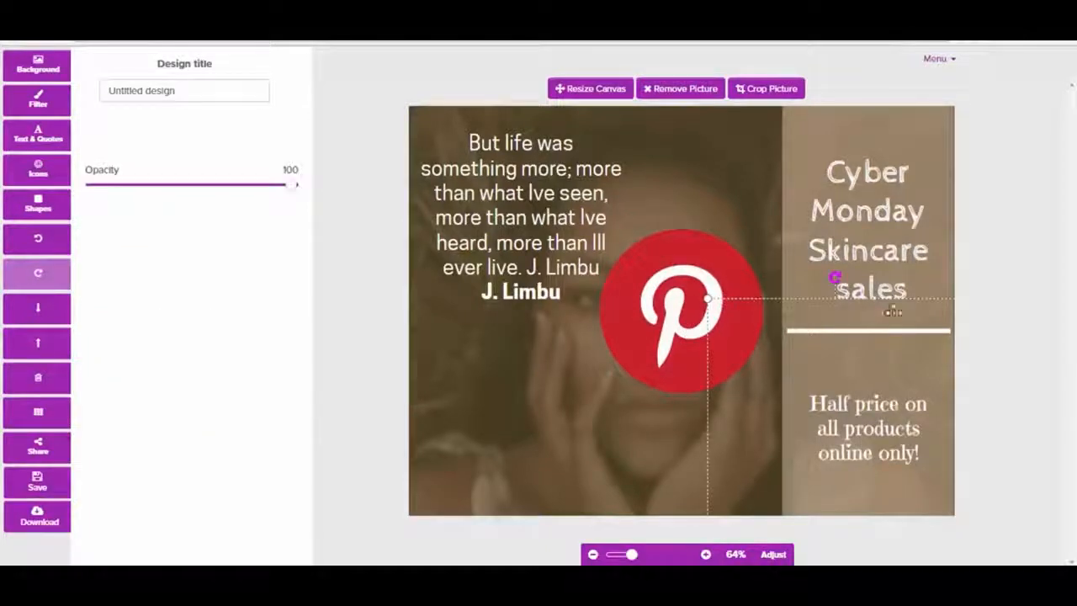
pyautogui.moveTo(683, 291); pyautogui.dragTo(744, 268)
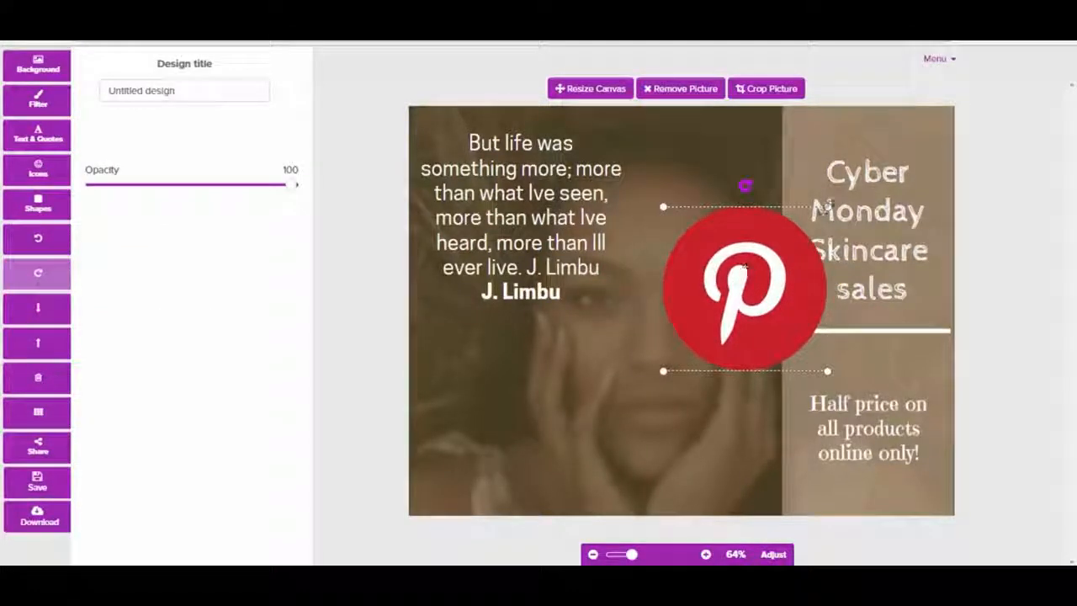
pyautogui.moveTo(826, 206); pyautogui.dragTo(925, 130)
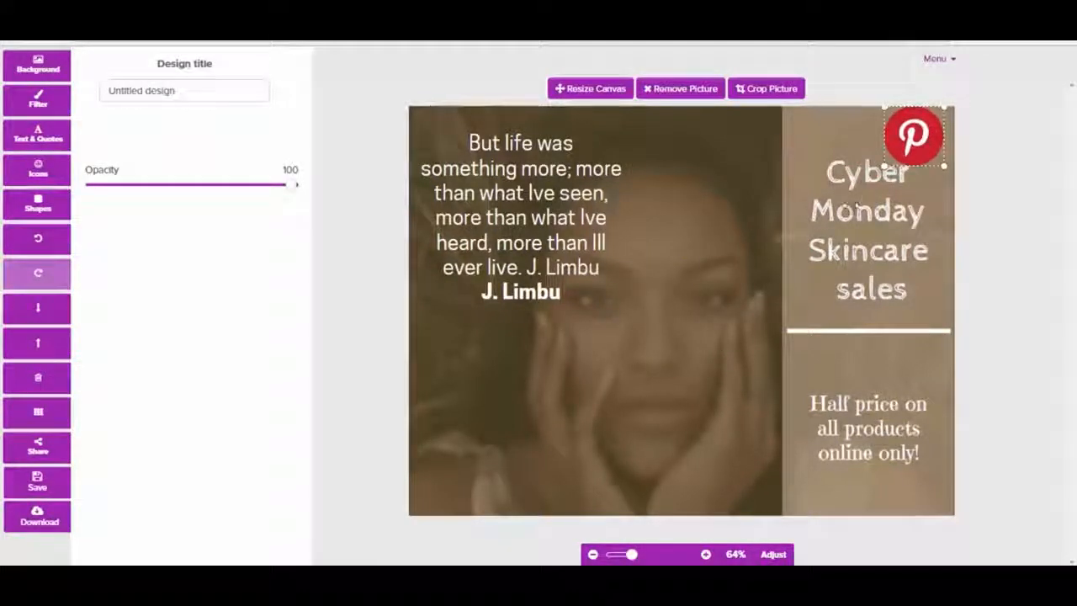
# Step: Shift the "Cyber Monday Skincare sales" and "Half price" texts slightly left, lower the headline, and nudge the Pinterest icon down
pyautogui.click(846, 210)
pyautogui.moveTo(847, 211); pyautogui.dragTo(828, 213)
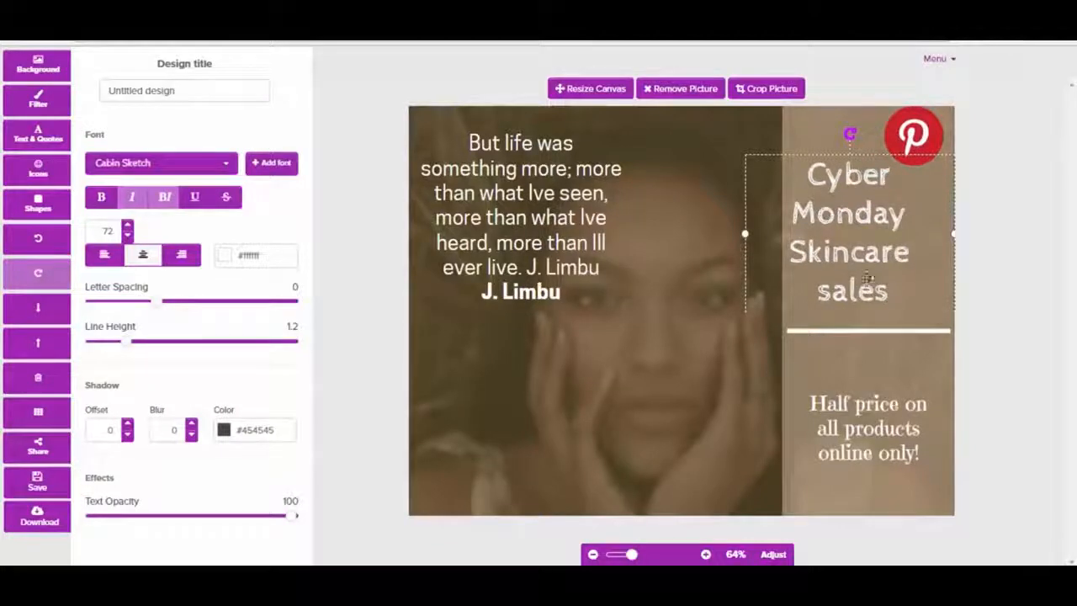
pyautogui.moveTo(881, 433); pyautogui.dragTo(863, 433)
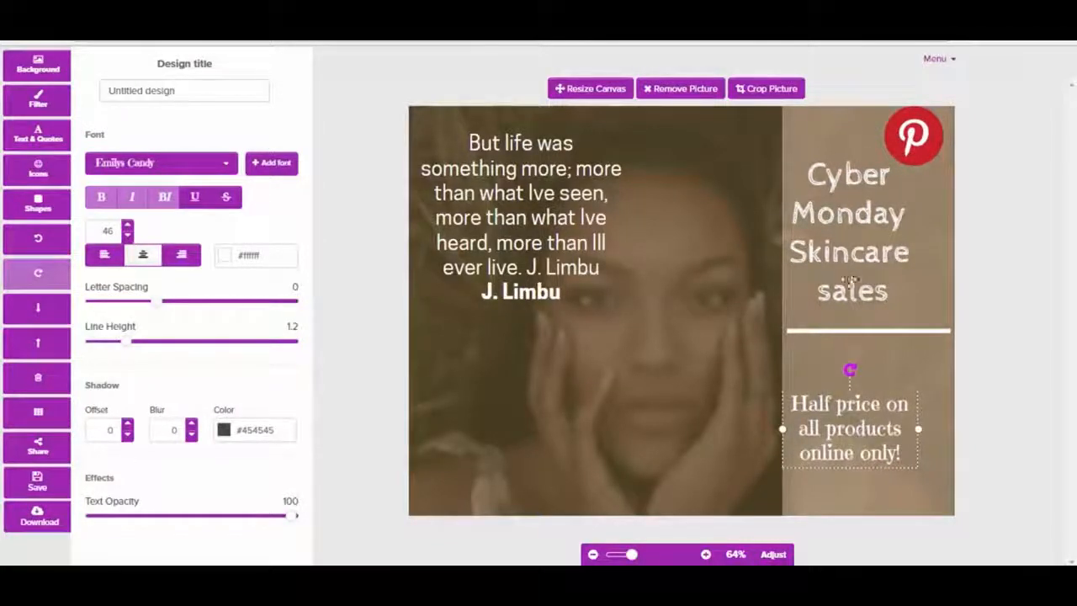
pyautogui.moveTo(847, 276); pyautogui.dragTo(849, 286)
pyautogui.click(760, 160)
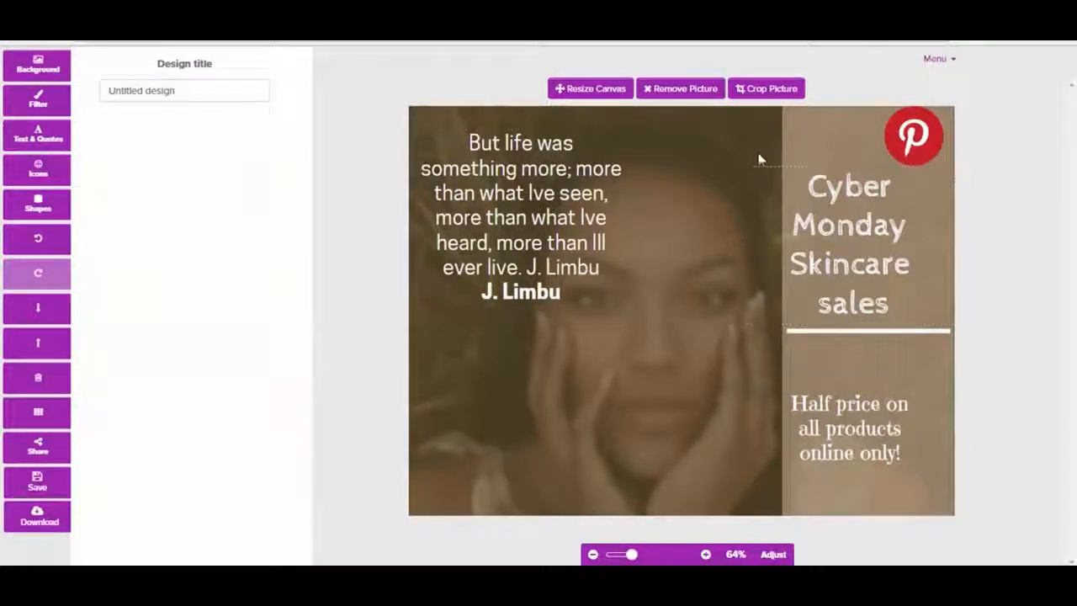
pyautogui.moveTo(909, 144); pyautogui.dragTo(912, 151)
pyautogui.click(667, 185)
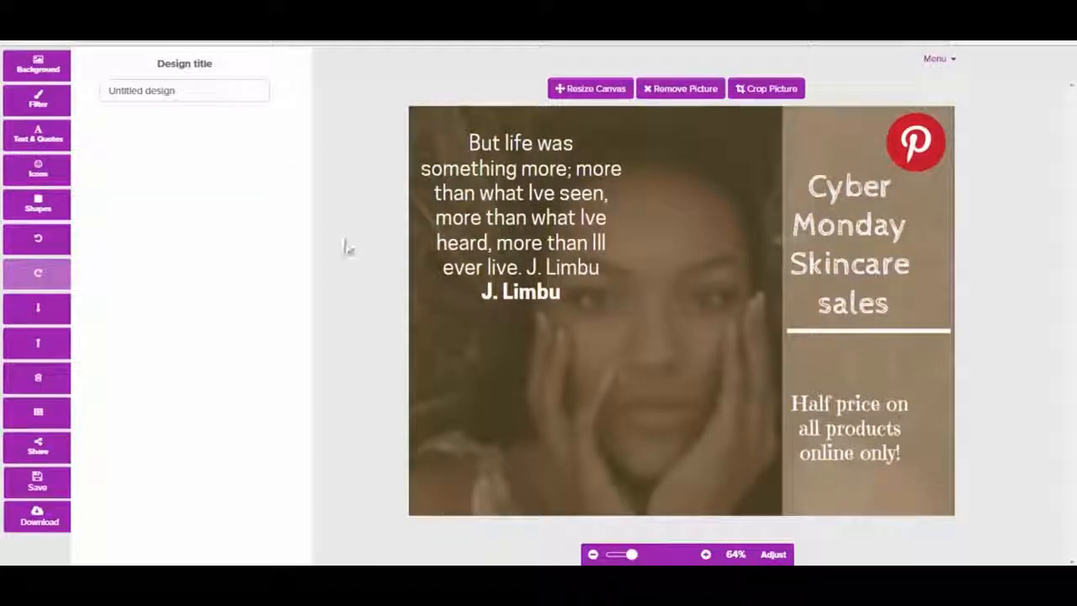
# Step: Browse the available icons and bring up the collection of shapes
pyautogui.click(38, 168)
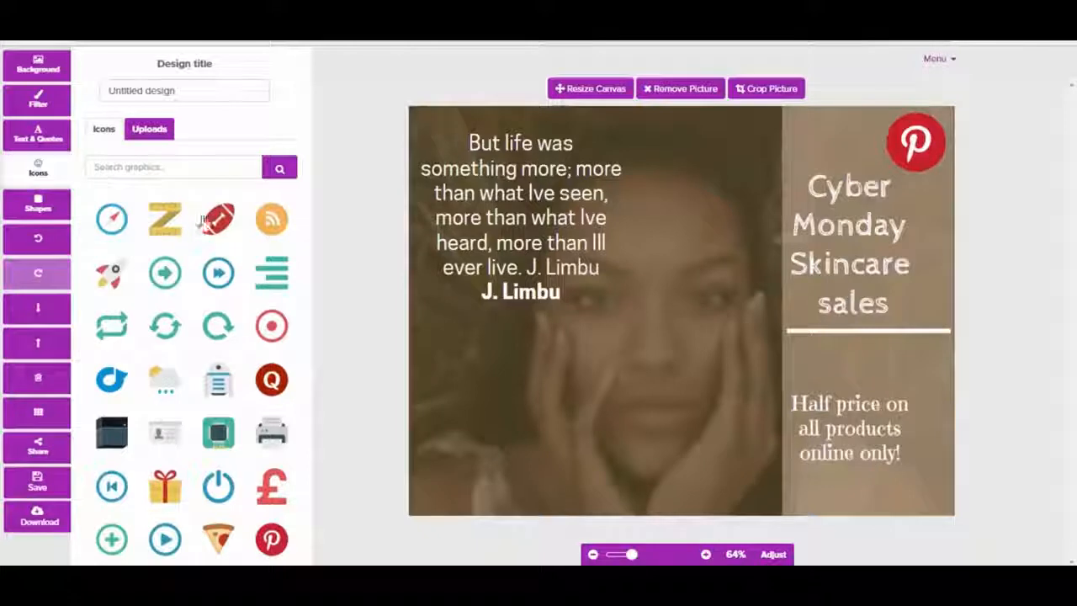
pyautogui.moveTo(312, 173); pyautogui.dragTo(308, 127)
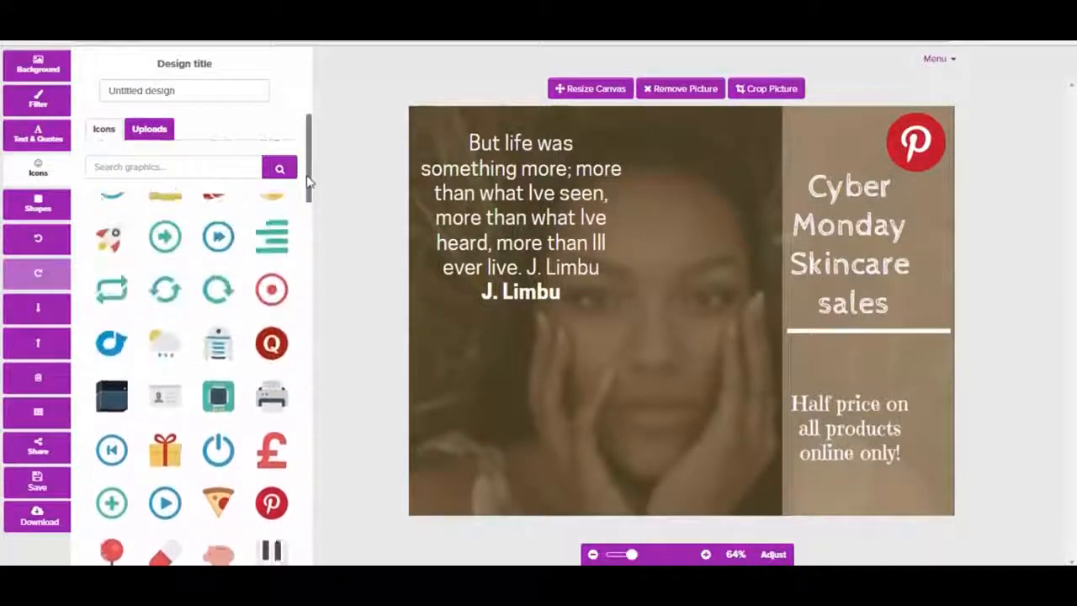
pyautogui.click(38, 206)
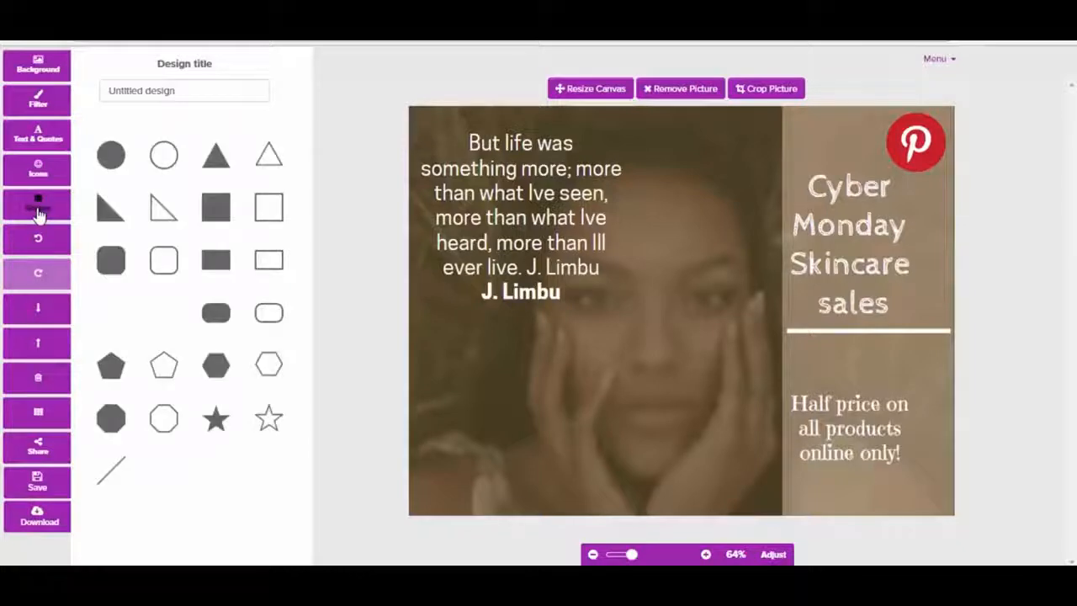